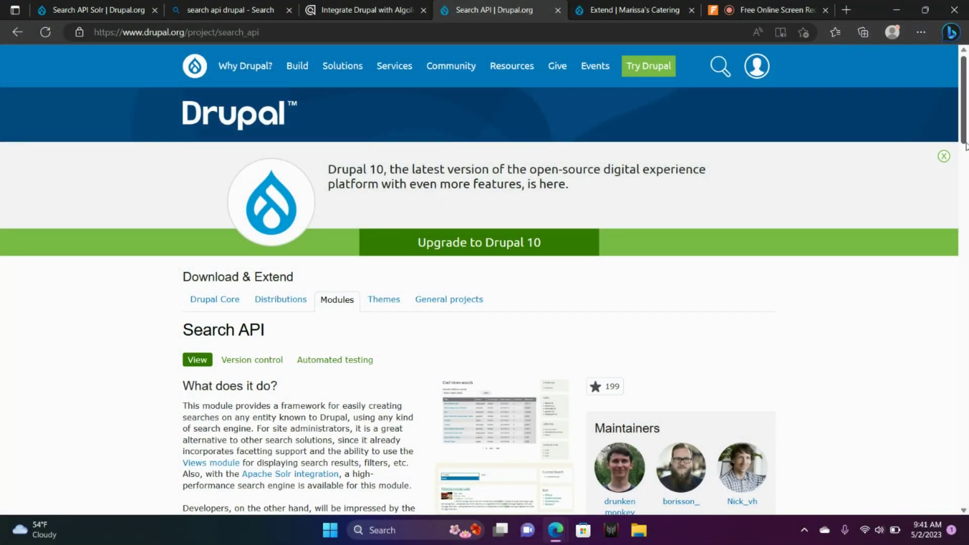
Open the Search API 8.x-1.29 release page from the Releases list
drag(967, 131, 966, 320)
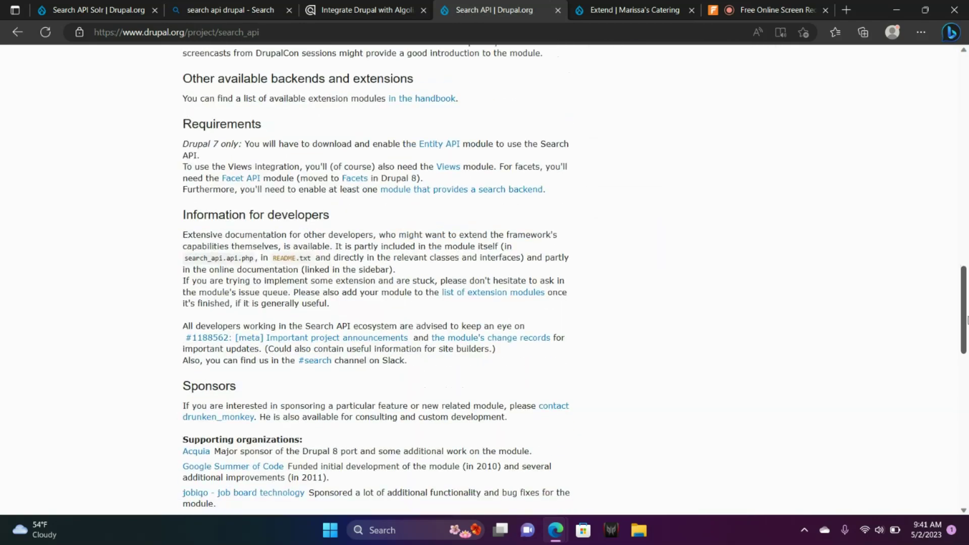
scroll(967, 321, down, 6)
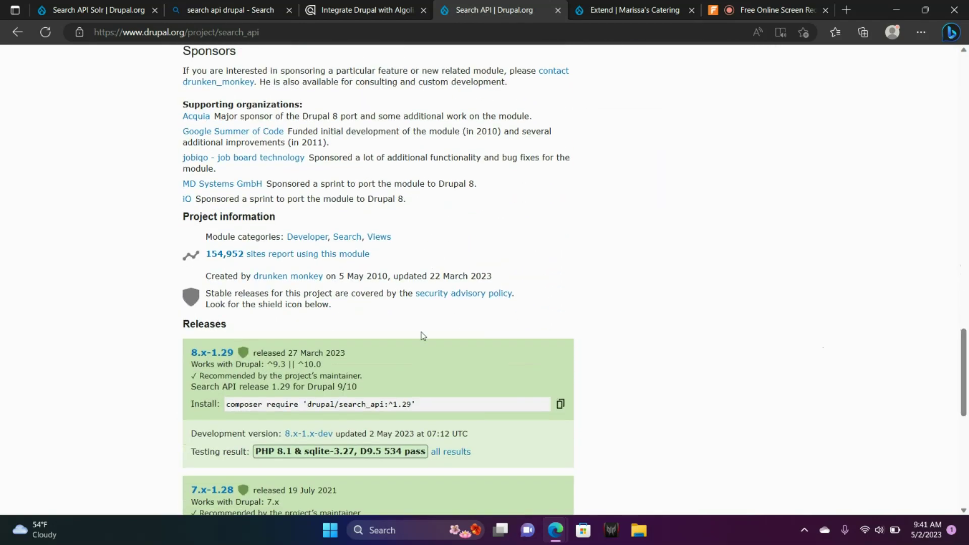
click(218, 355)
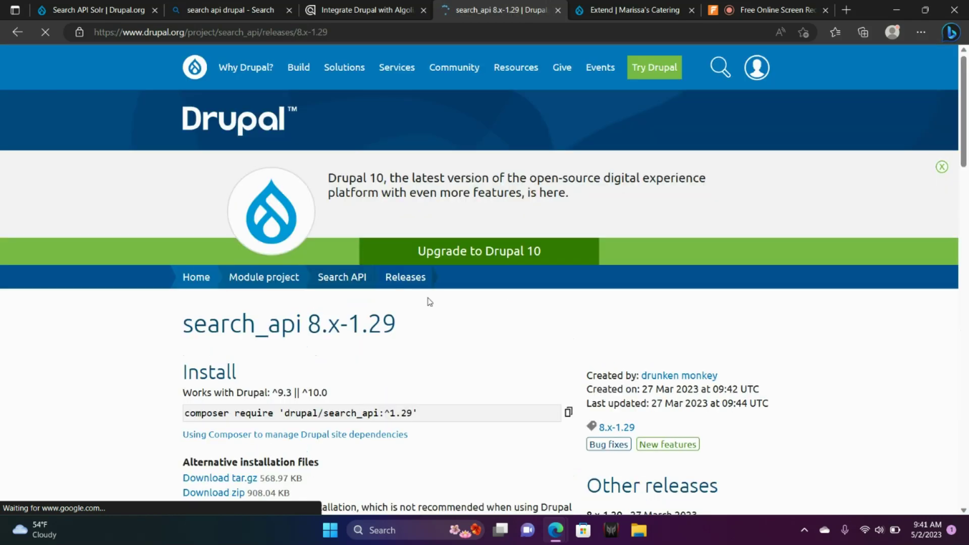
Copy the link address of the 8.x-1.29 tar.gz download
scroll(965, 158, down, 4)
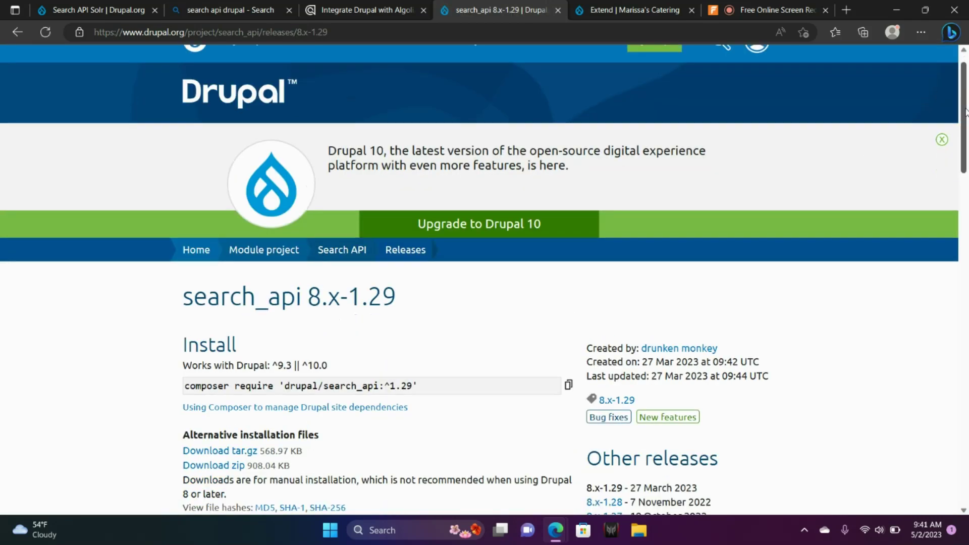
scroll(835, 160, down, 1)
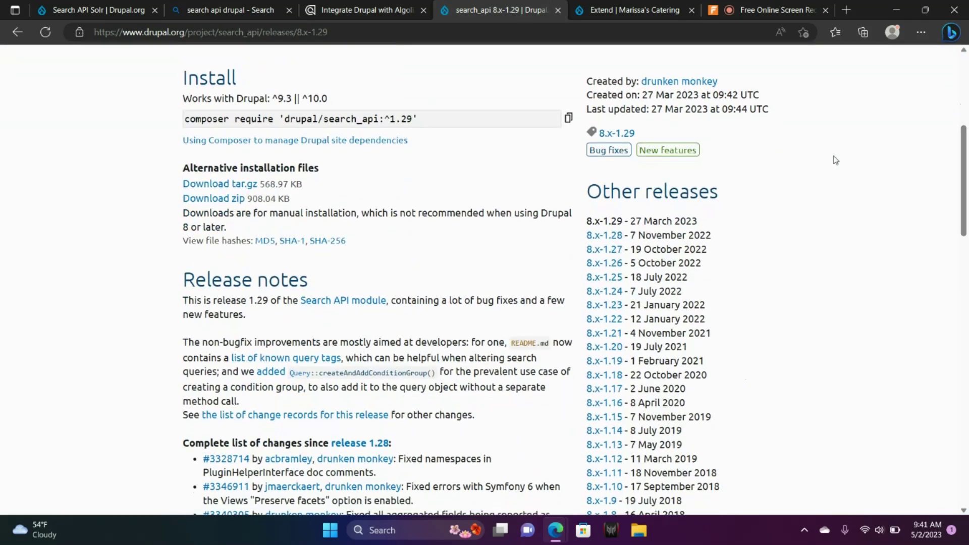
right_click(255, 185)
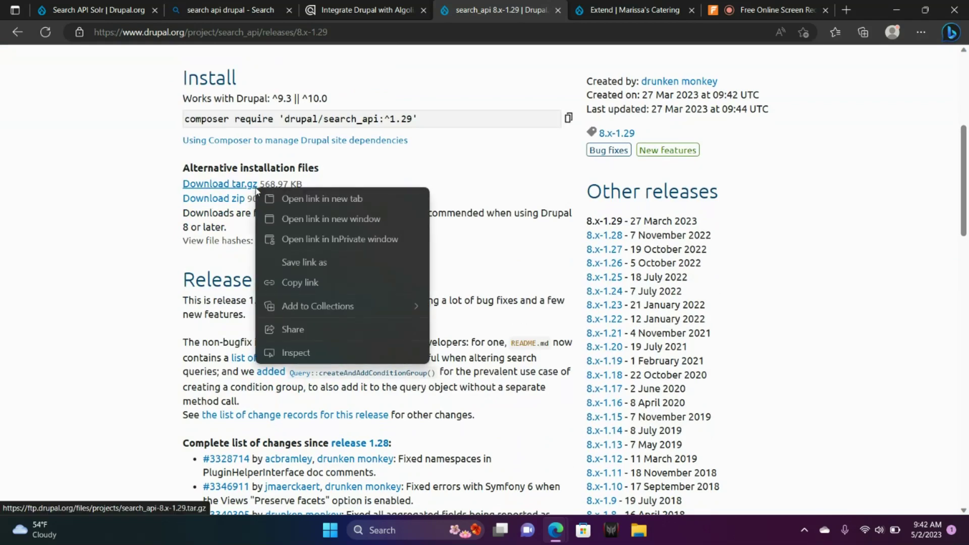
click(291, 281)
Install the Search API module from the pasted tar.gz download URL
click(631, 10)
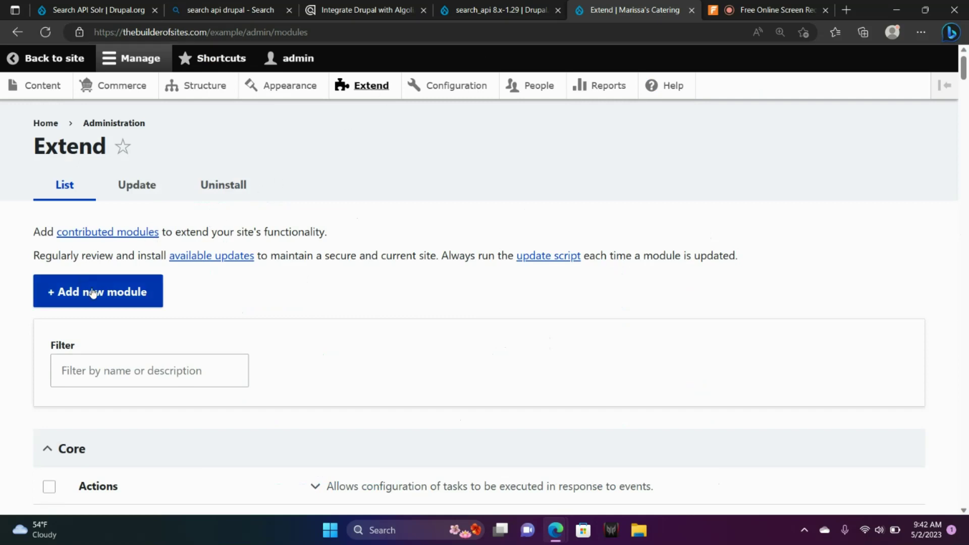
click(109, 292)
click(120, 269)
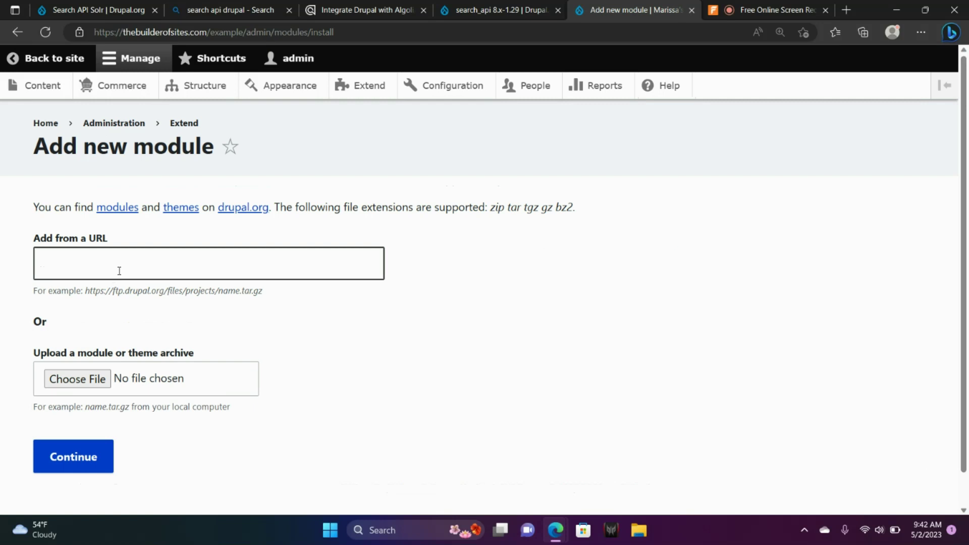
key(ctrl+v)
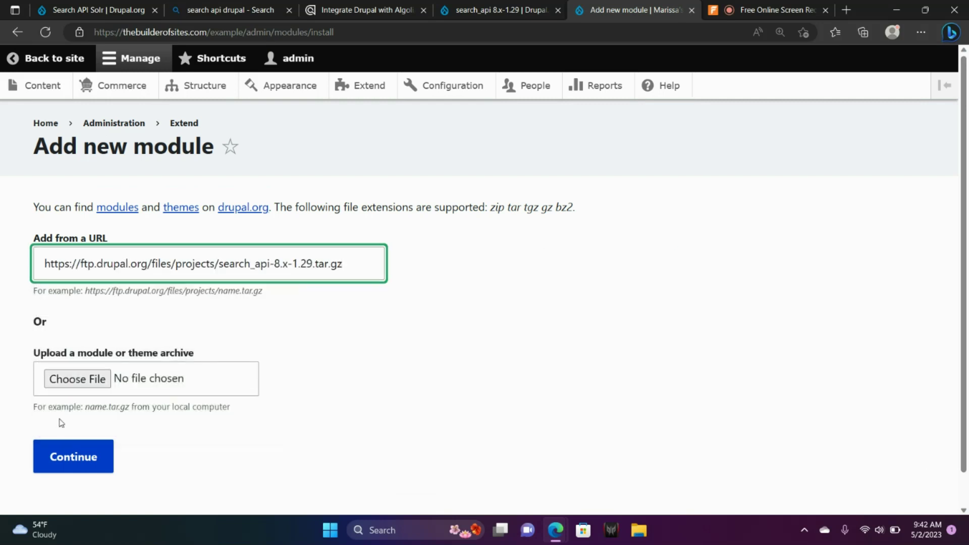
click(62, 453)
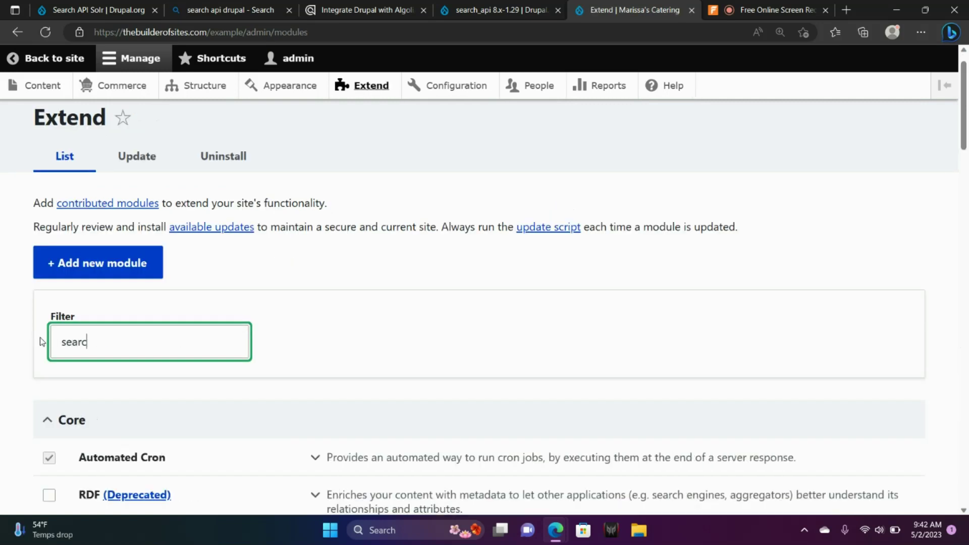
Filter Extend by 'search api' and enable Search API and Database Search
text(h)
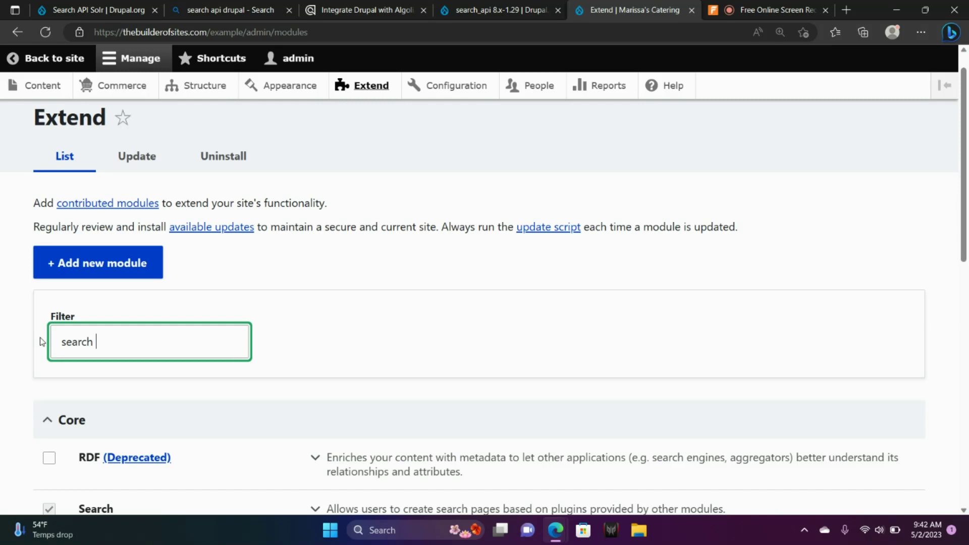
text( api)
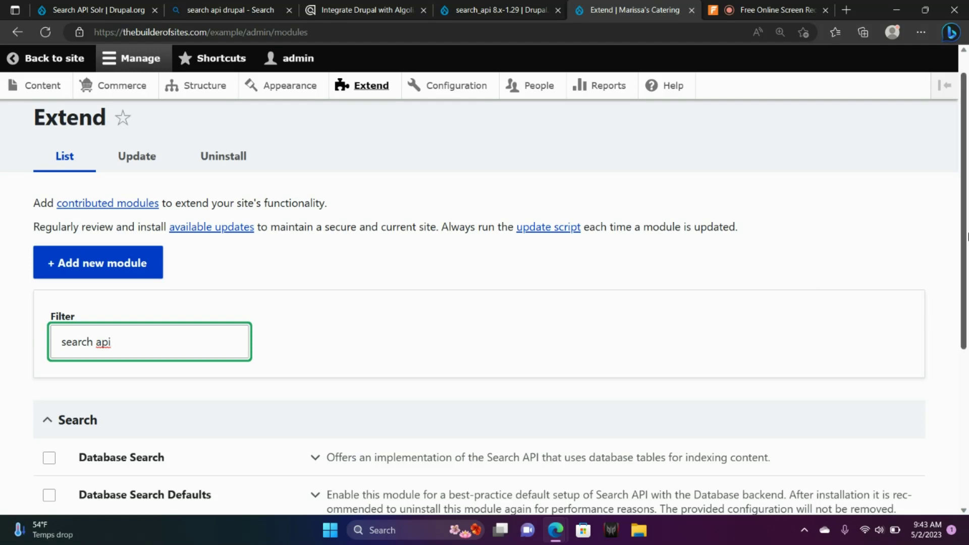
drag(967, 237, 967, 333)
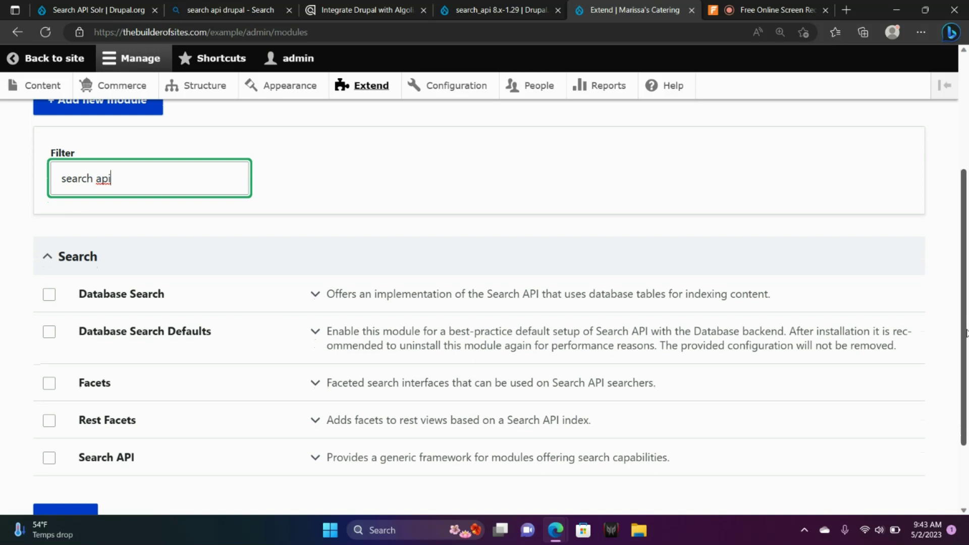
click(49, 458)
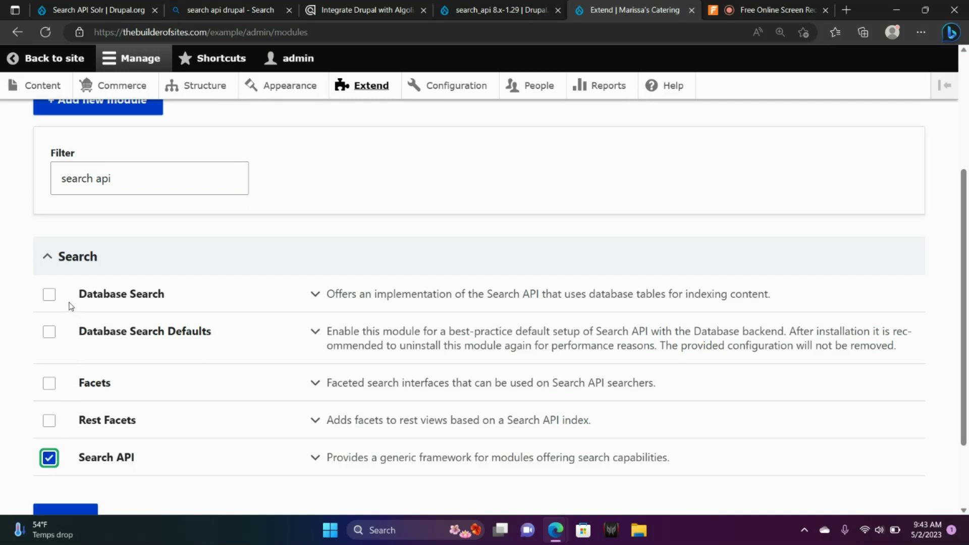
click(50, 295)
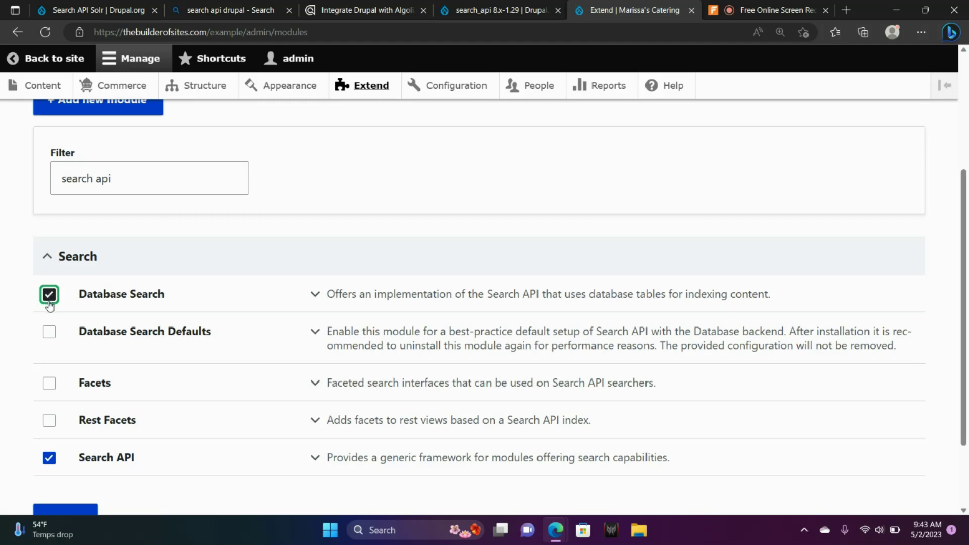
scroll(49, 303, down, 2)
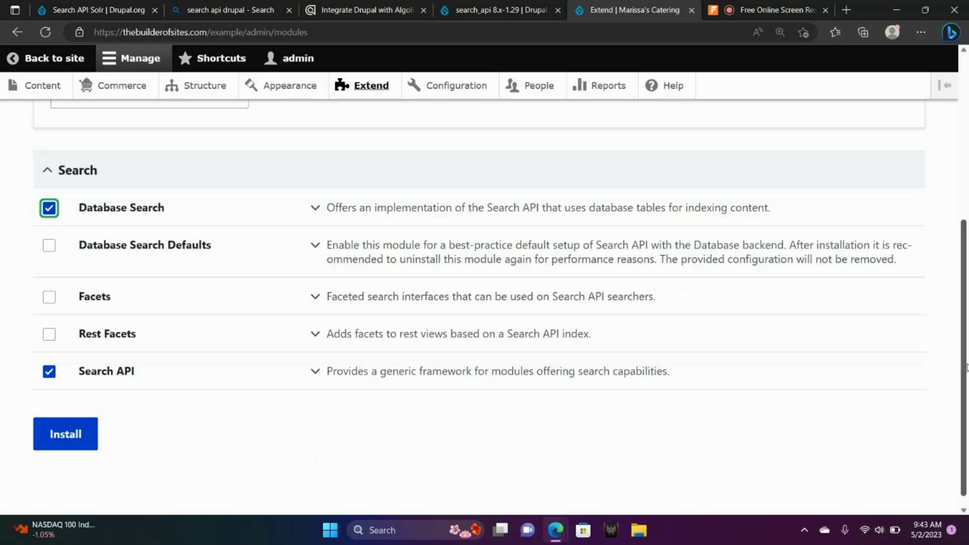
click(65, 434)
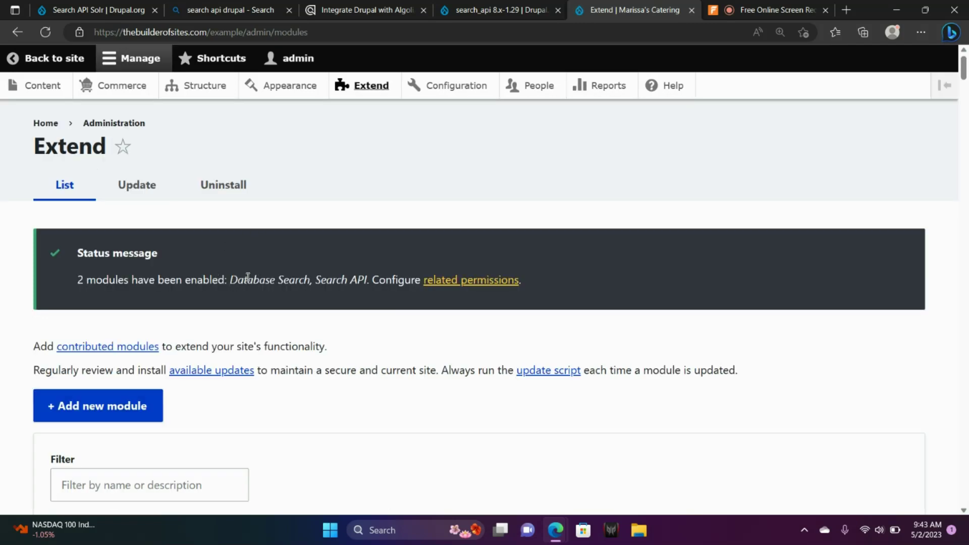
Go to Configuration > Search API and start adding a new search server
click(428, 95)
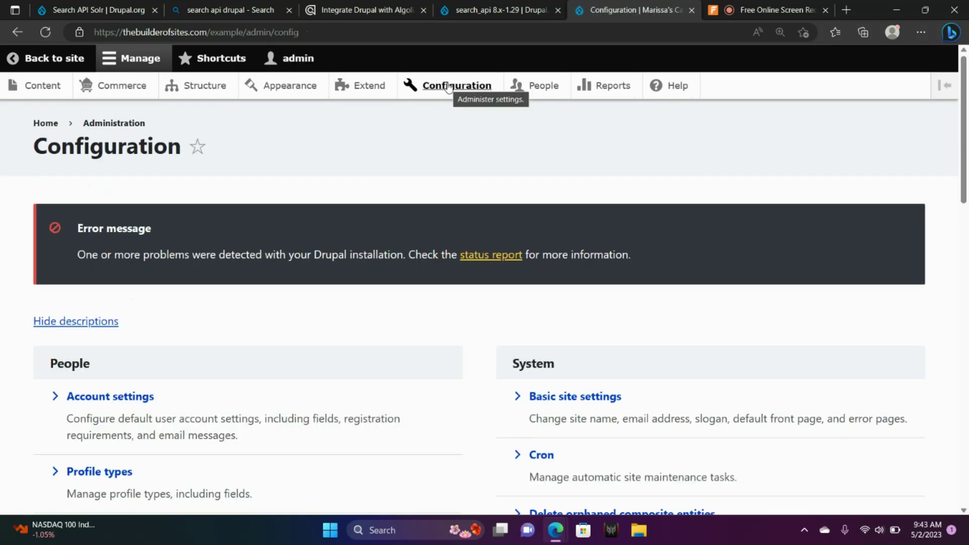
drag(962, 127, 957, 390)
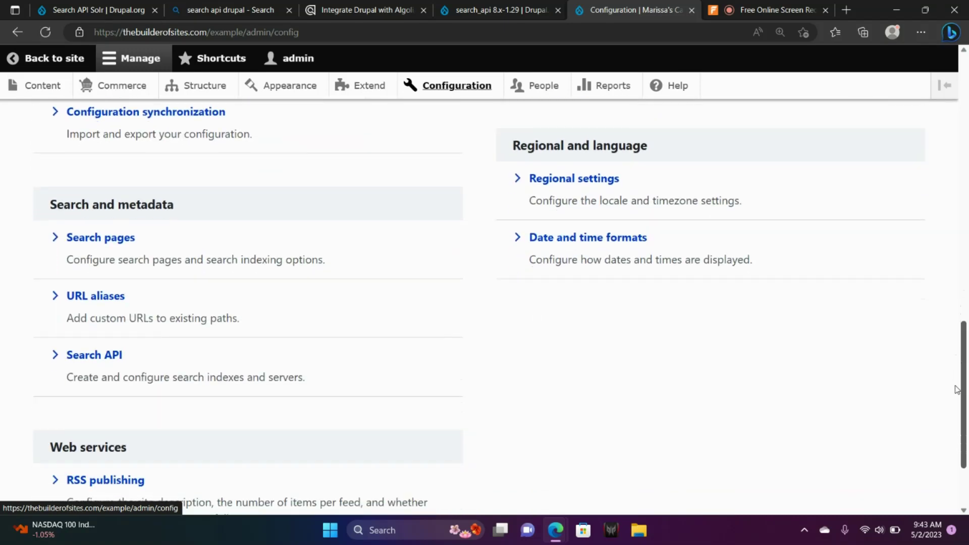
click(114, 355)
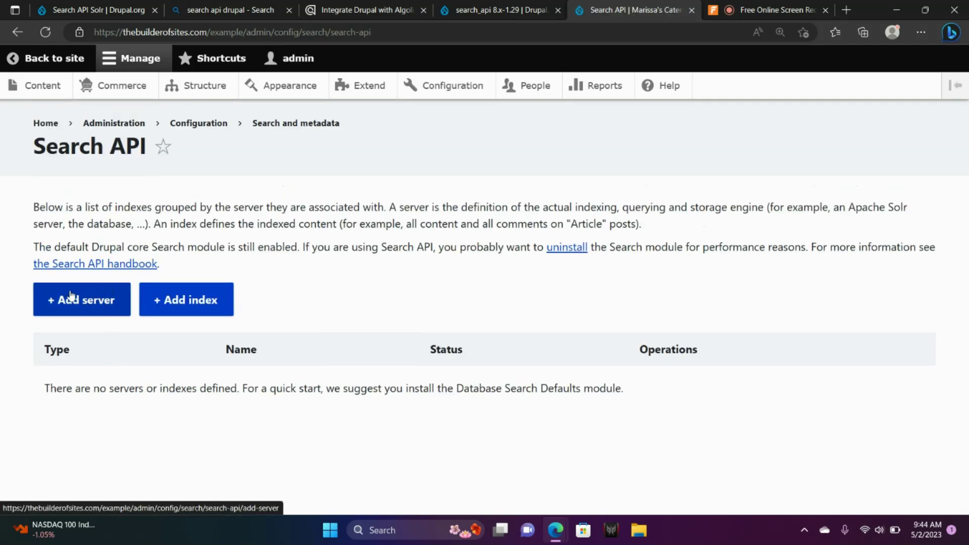
click(82, 303)
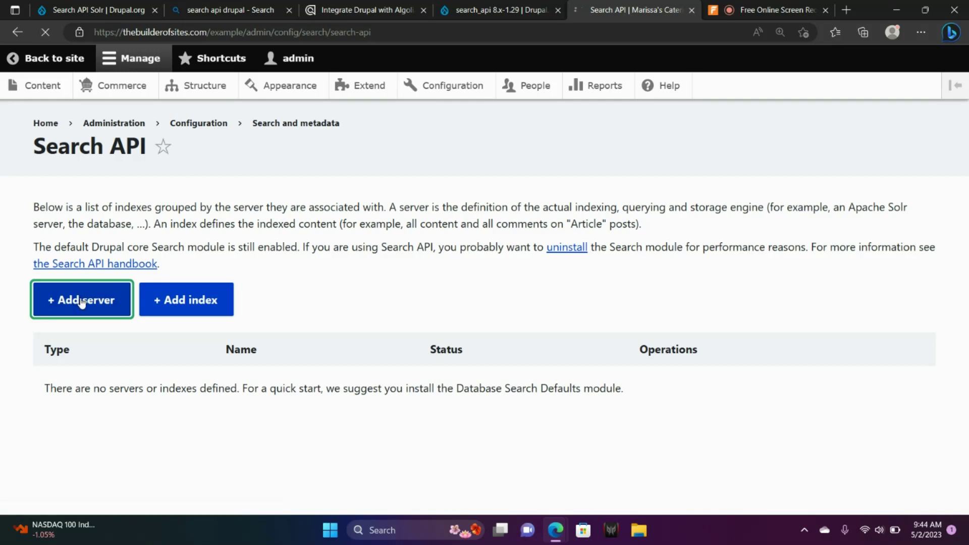
Name the new search server 'Products'
click(133, 240)
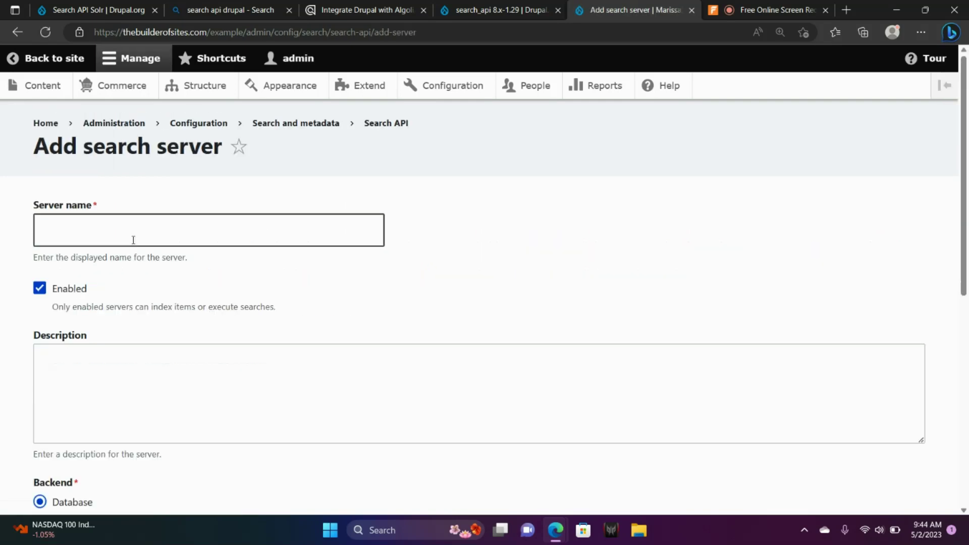
click(141, 232)
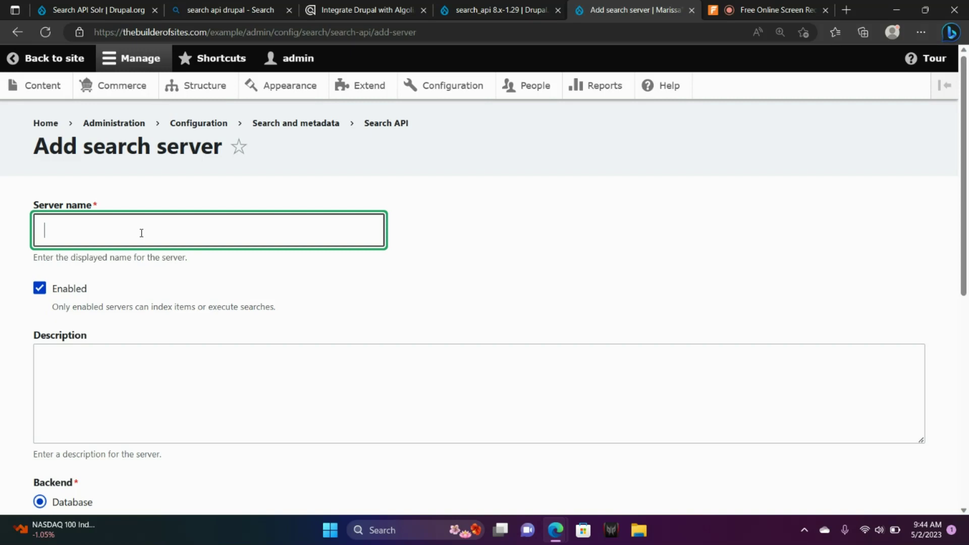
key(Caps_Lock)
text(P)
key(Caps_Lock)
text(roducts)
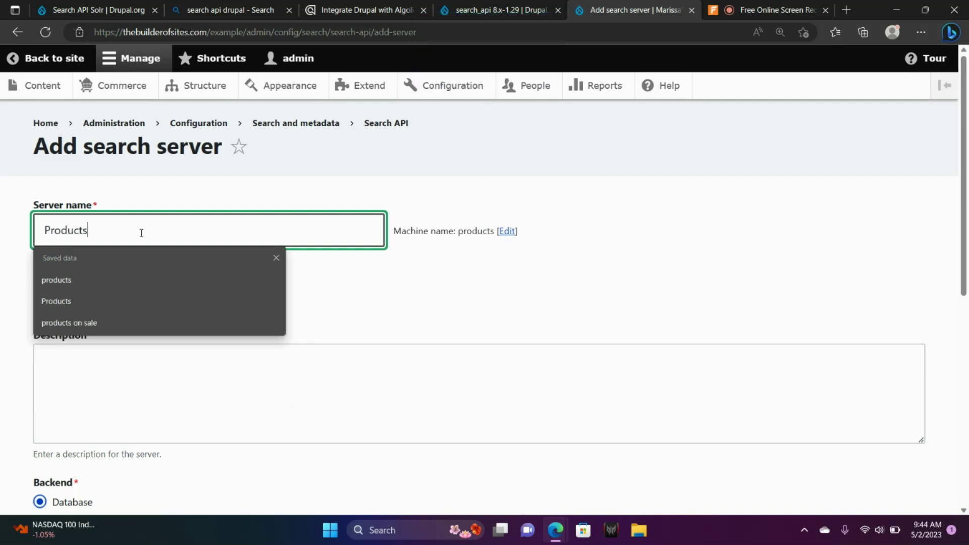
click(334, 264)
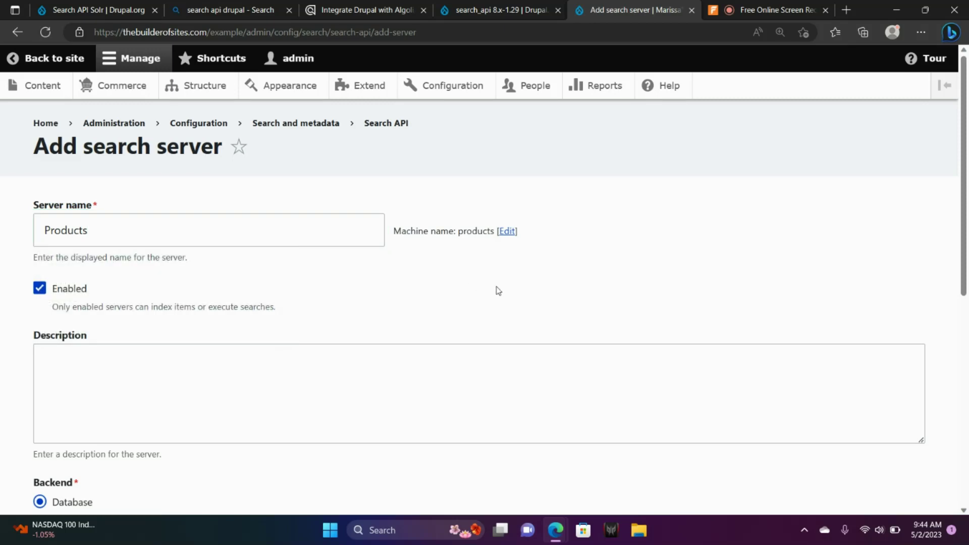
Save the Products server with the Database backend and return to the Search API overview
scroll(753, 288, down, 6)
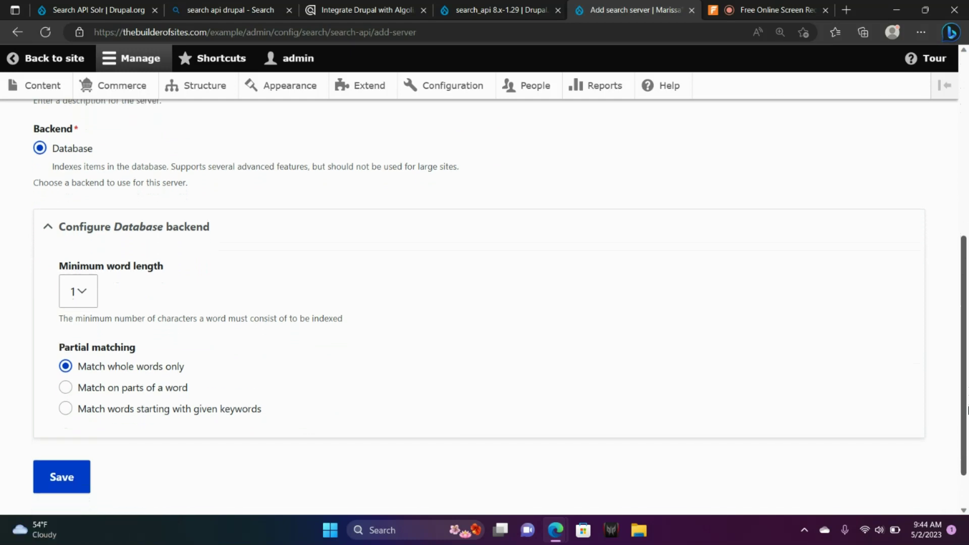
scroll(967, 409, down, 1)
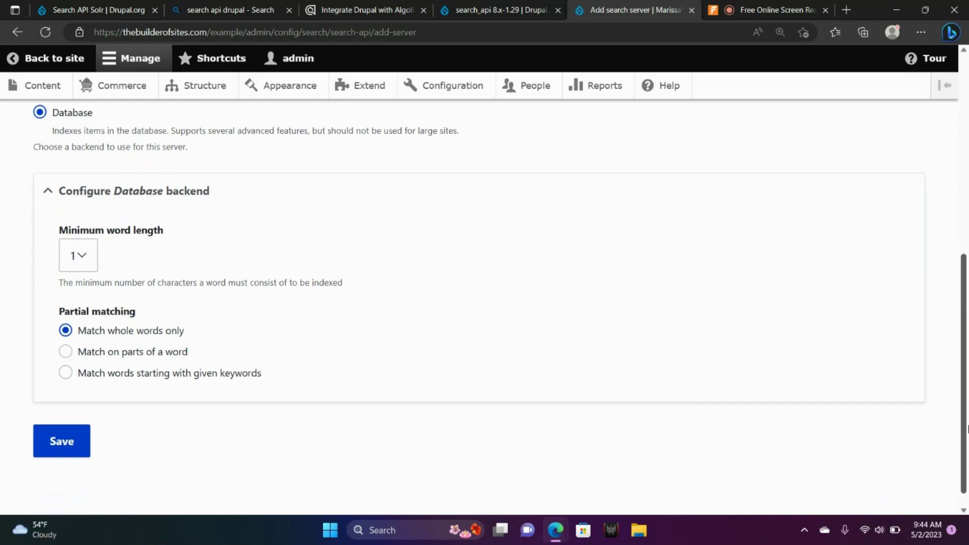
click(63, 438)
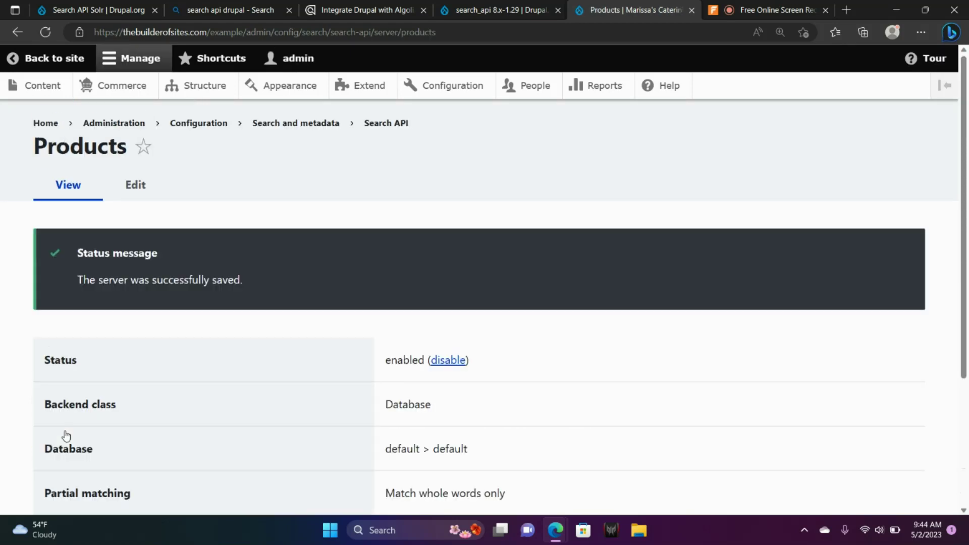
scroll(960, 261, down, 3)
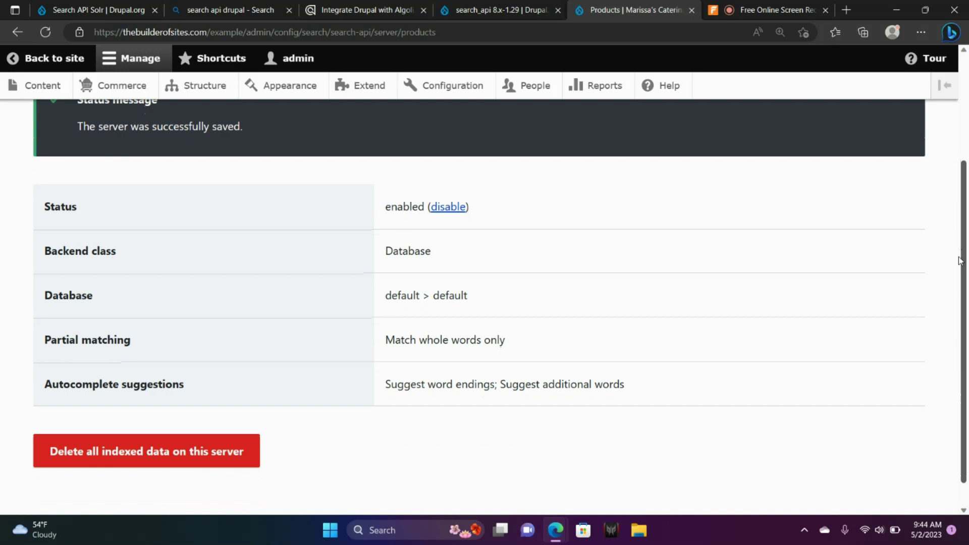
scroll(960, 261, up, 3)
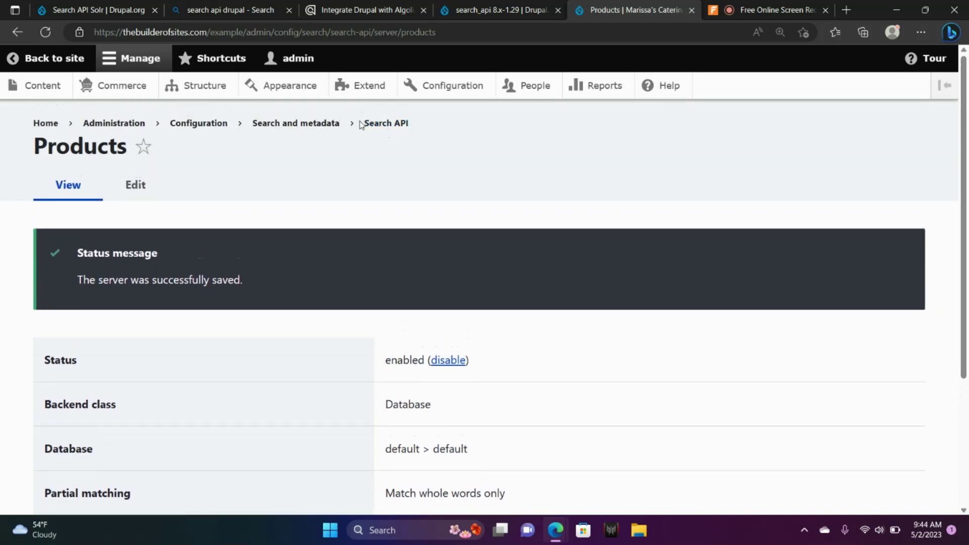
click(378, 126)
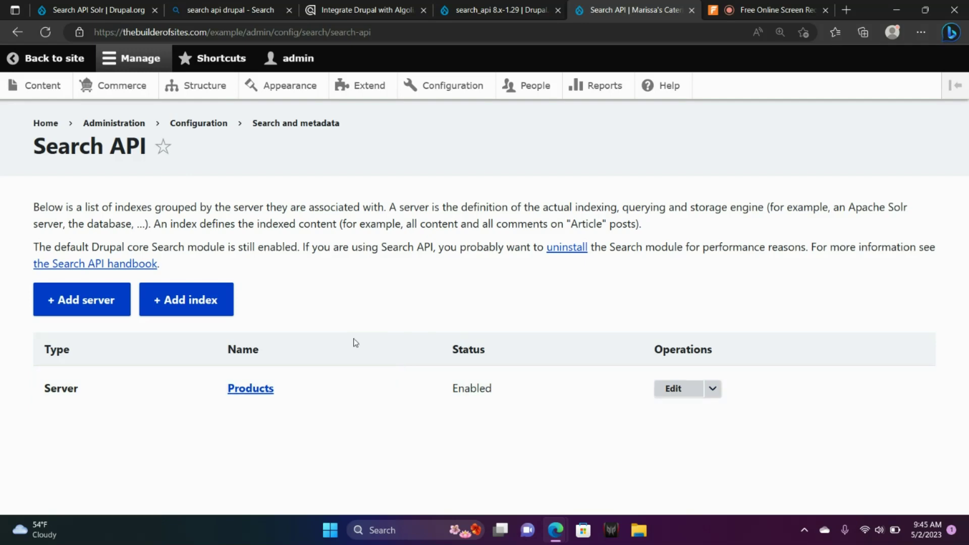
Create a new search index and name it 'Products'
click(202, 302)
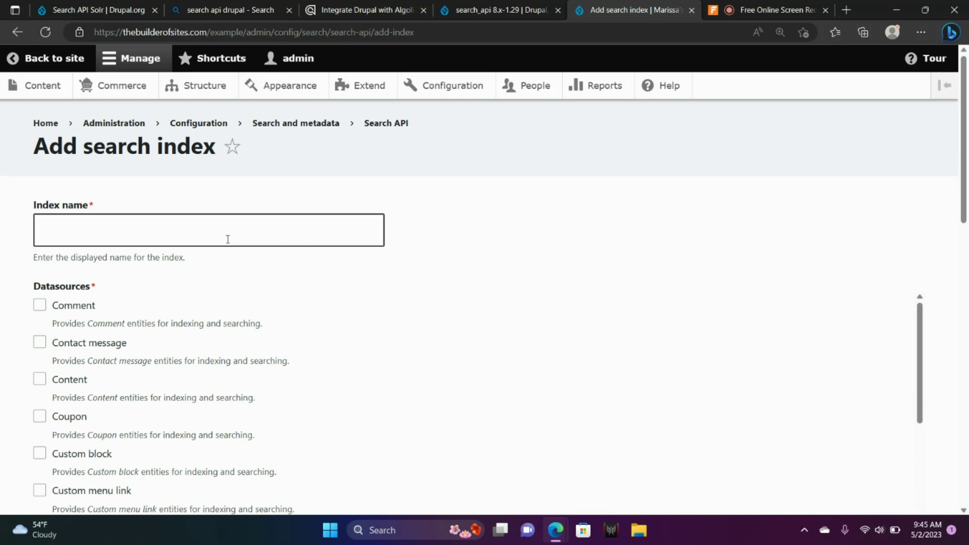
click(228, 236)
key(Caps_Lock)
text(P)
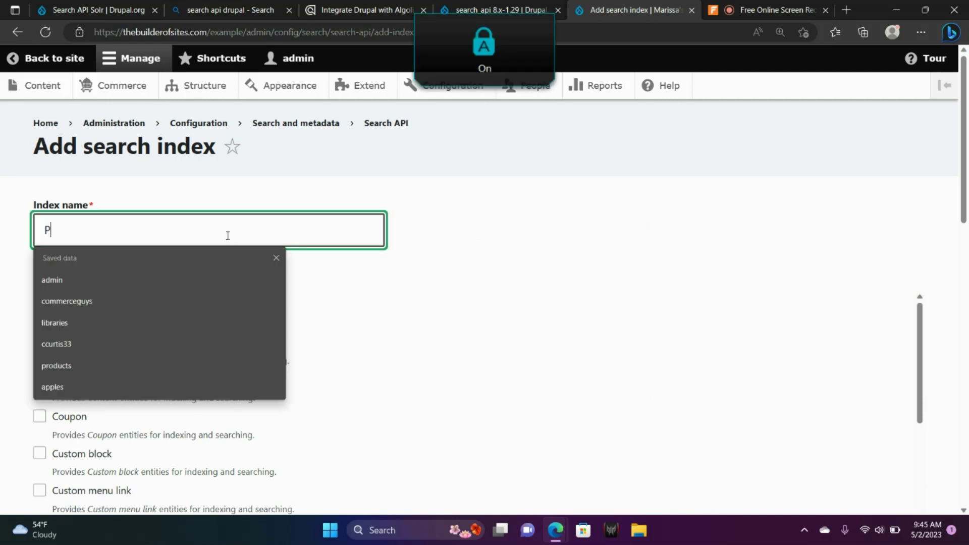
key(Caps_Lock)
text(roducts)
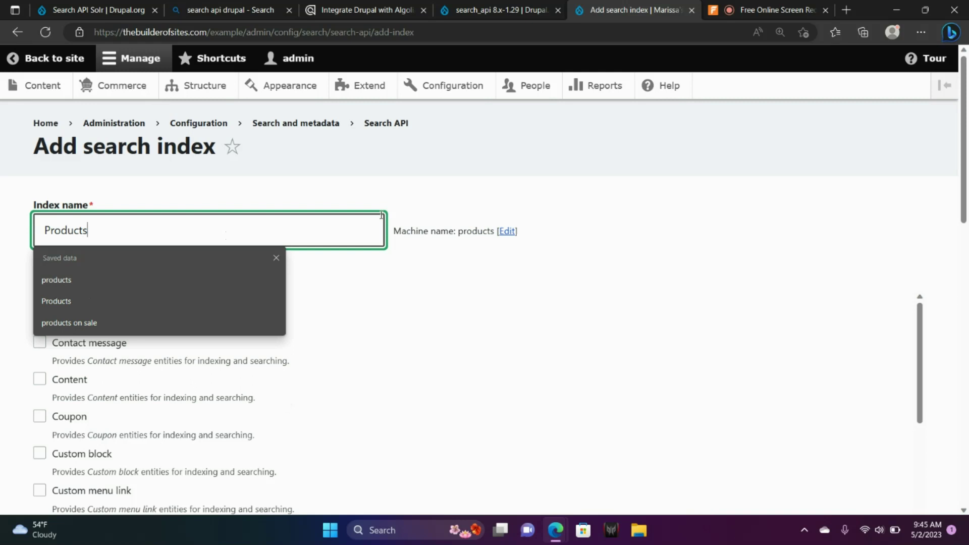
click(400, 213)
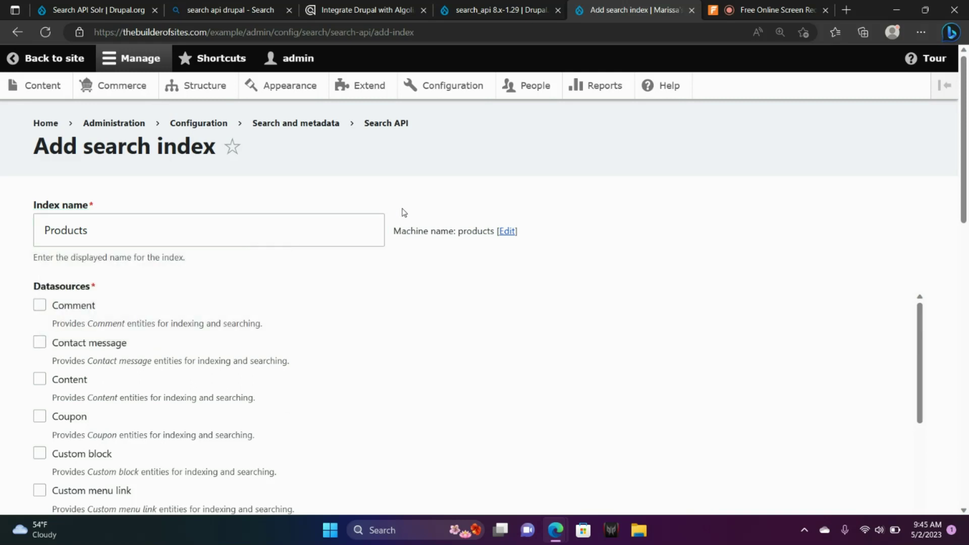
Select the Product datasource, assign the Products server, and save the index
drag(923, 325, 919, 459)
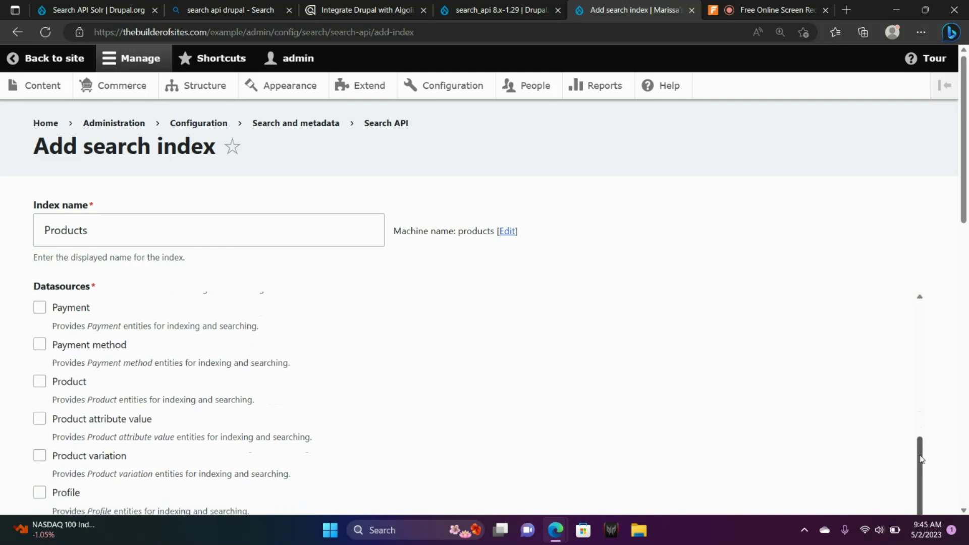
click(40, 383)
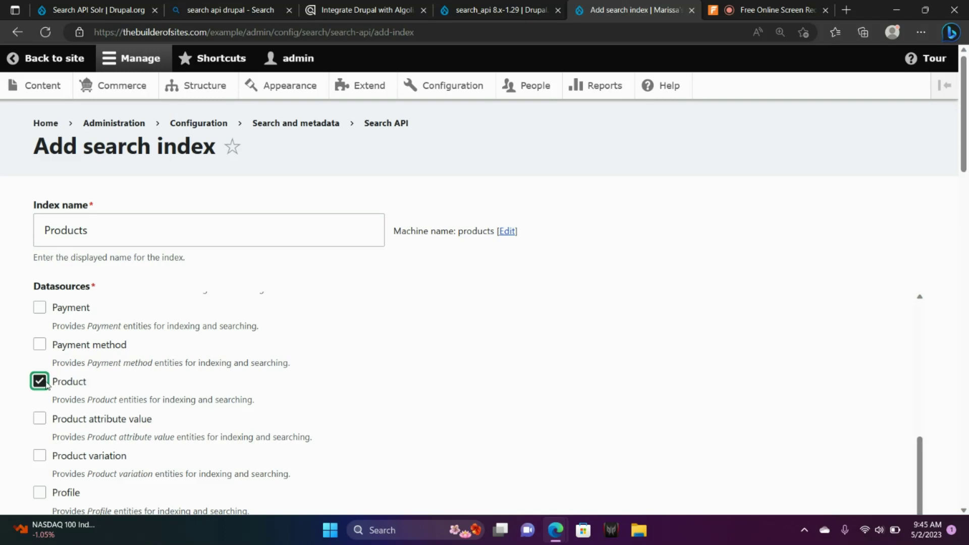
drag(967, 162, 967, 430)
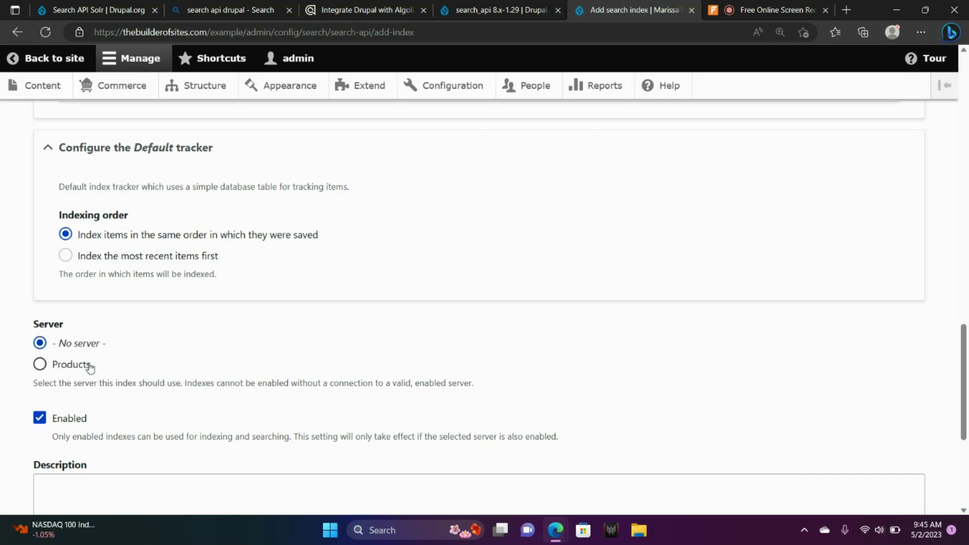
click(40, 365)
drag(964, 364, 902, 429)
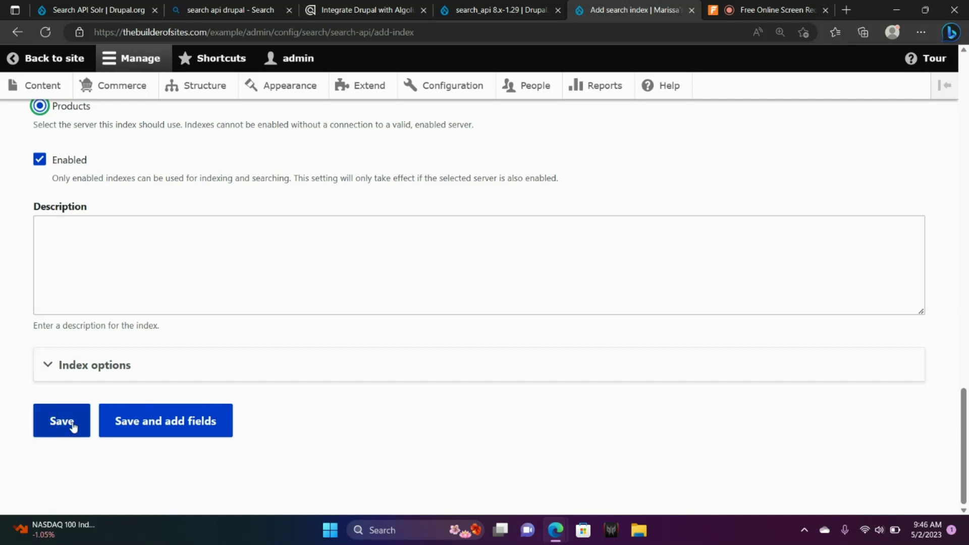
click(54, 424)
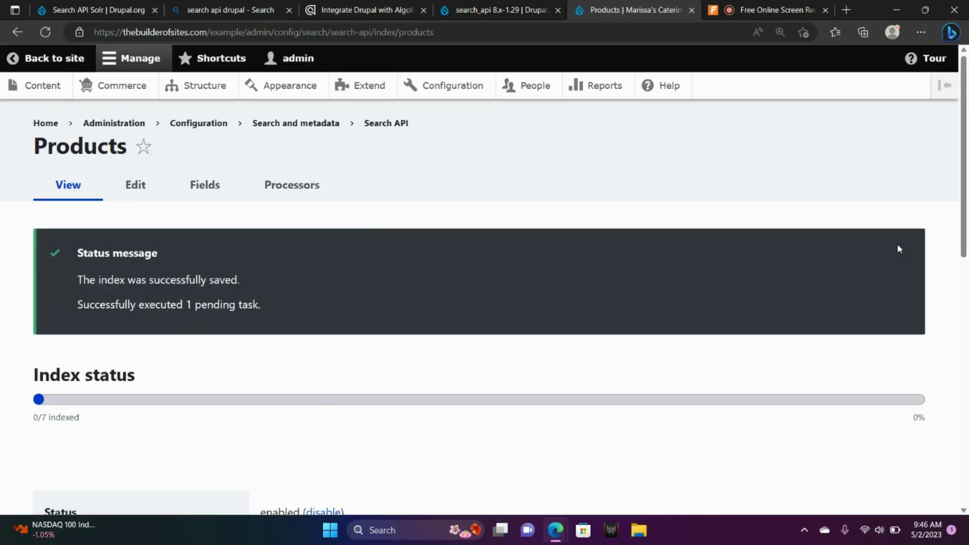
Start indexing all items of the Products index right away
drag(964, 211, 968, 406)
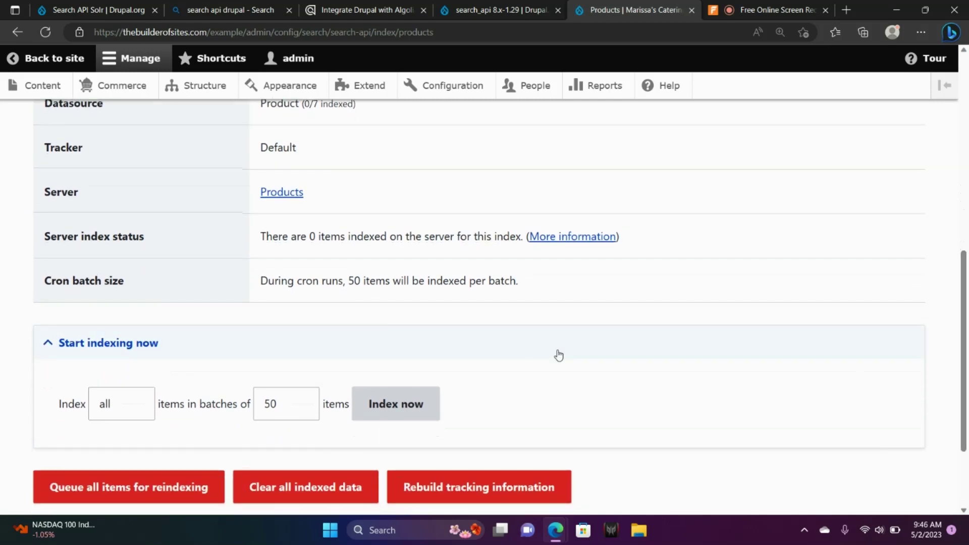
click(398, 407)
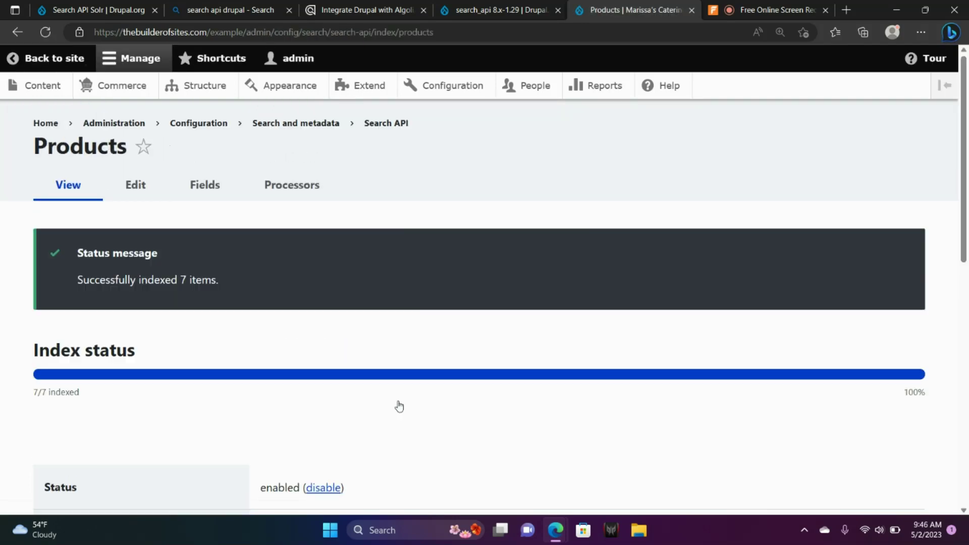
In Structure > Views, delete the Products view at /products and confirm
click(199, 87)
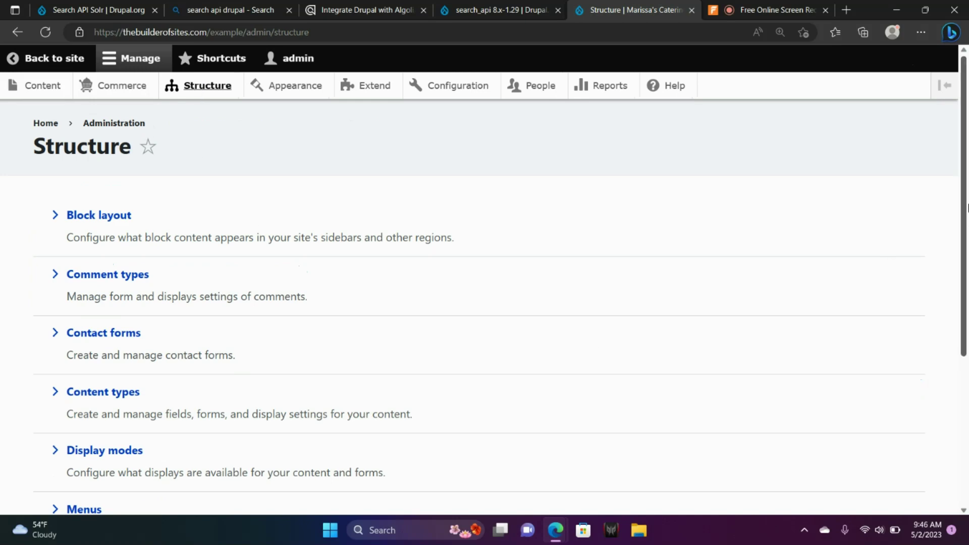
scroll(966, 356, down, 5)
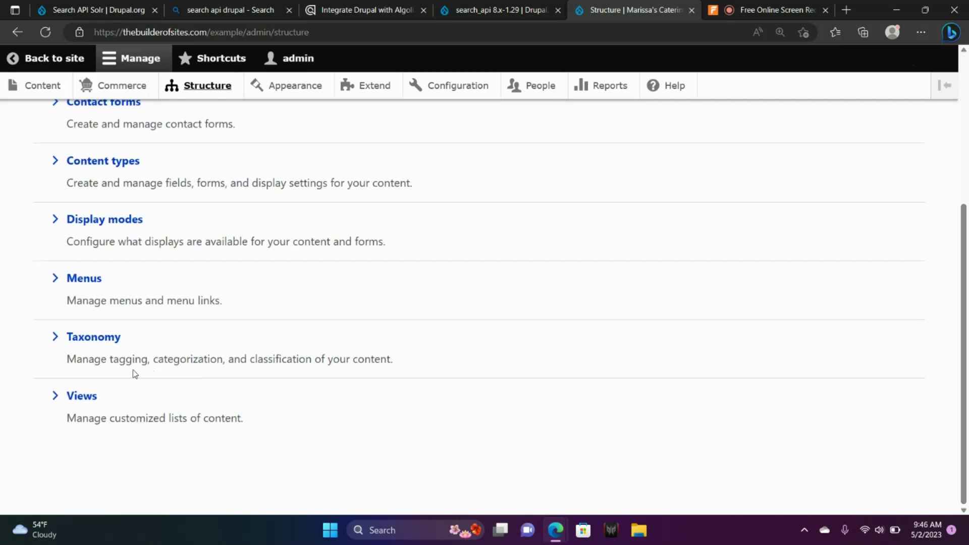
click(91, 397)
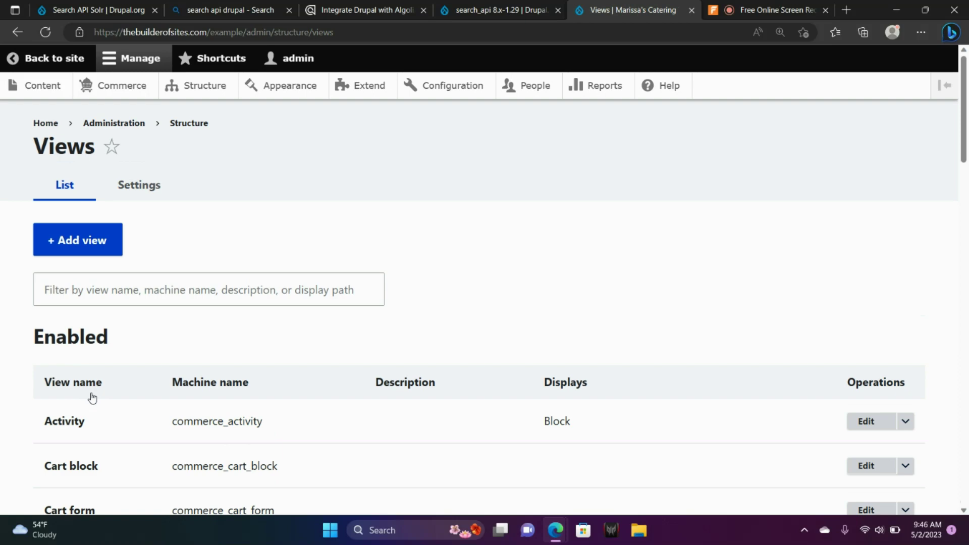
drag(966, 96, 965, 279)
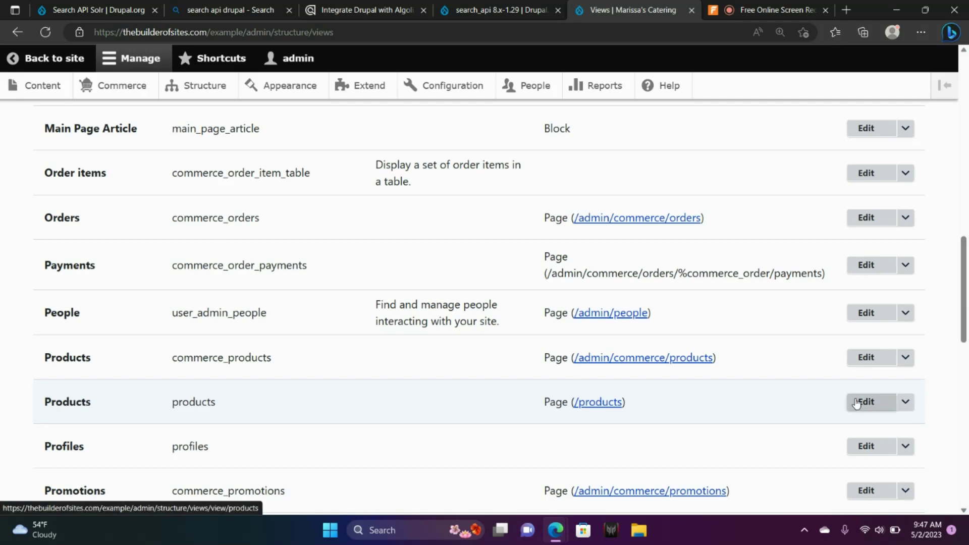
click(905, 402)
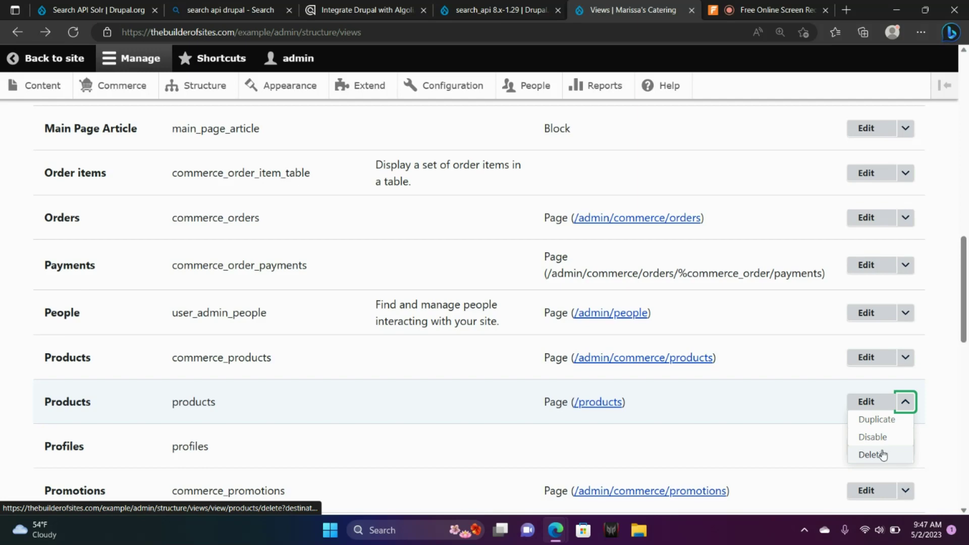
click(883, 455)
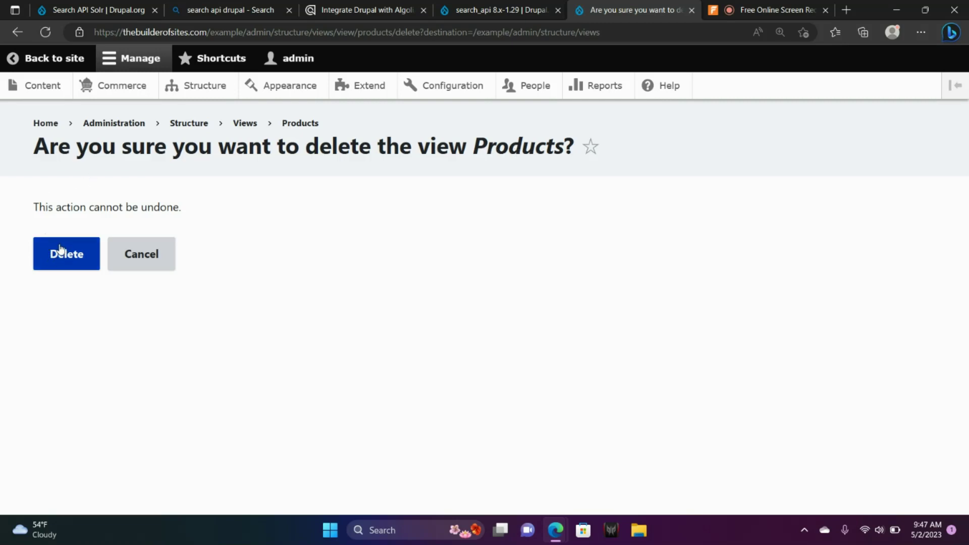
click(74, 254)
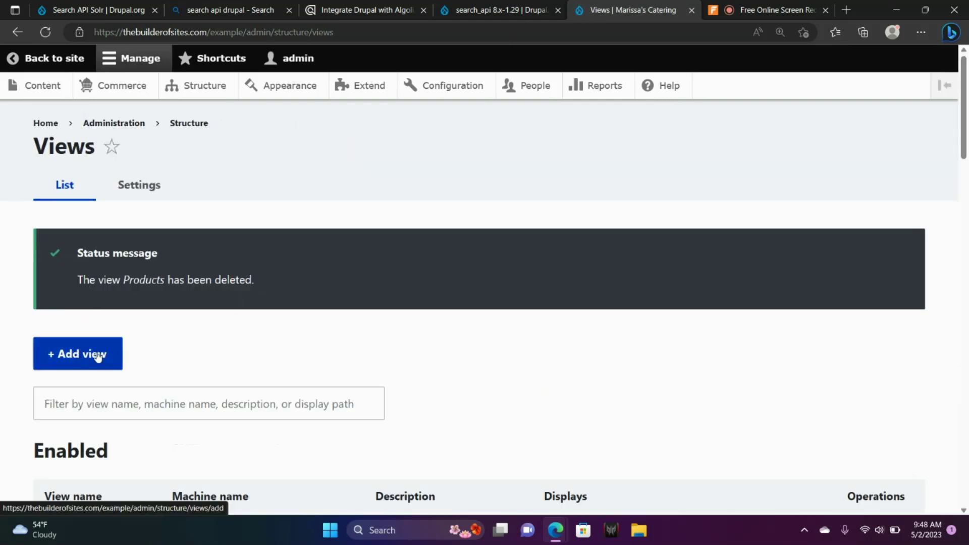
Start a new view named 'Products'
click(69, 364)
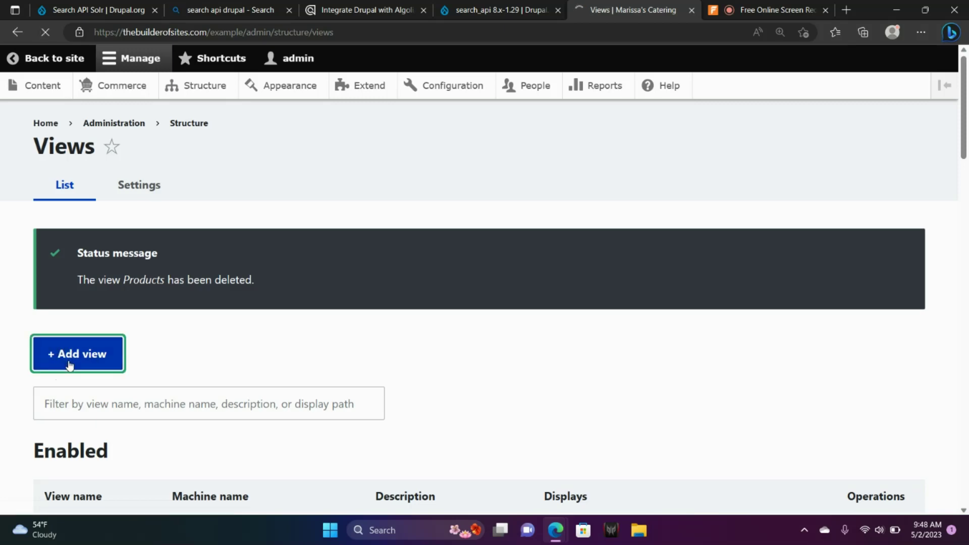
click(102, 289)
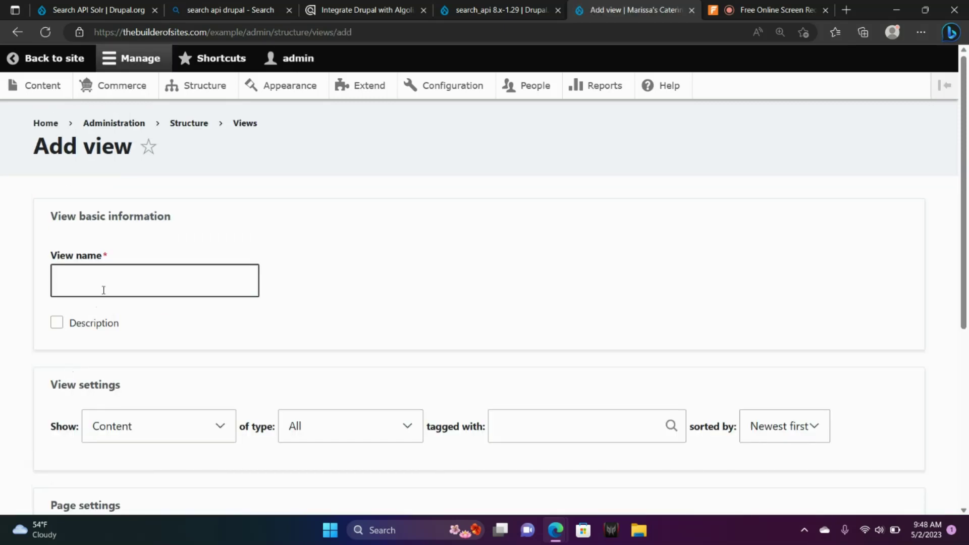
key(Caps_Lock)
text(P)
key(Caps_Lock)
text(r)
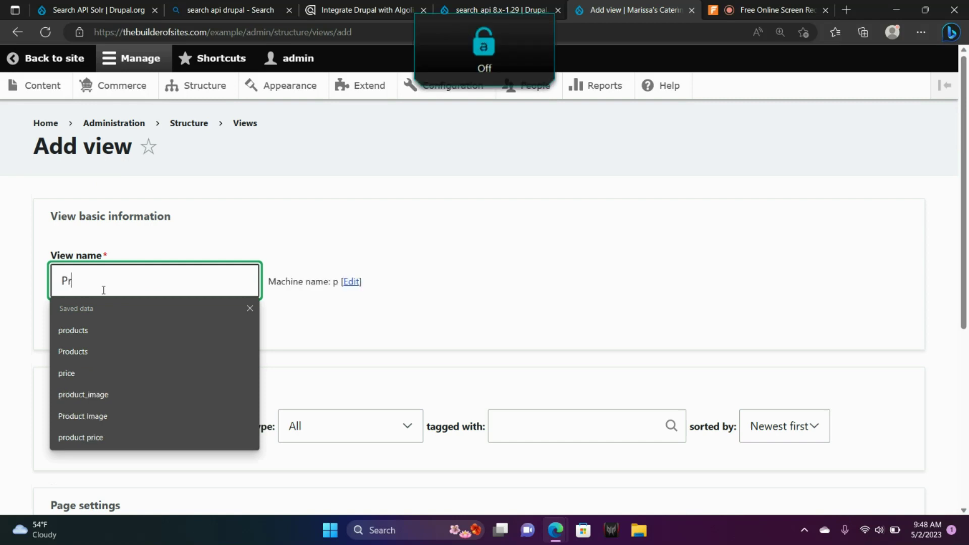
text(oducts)
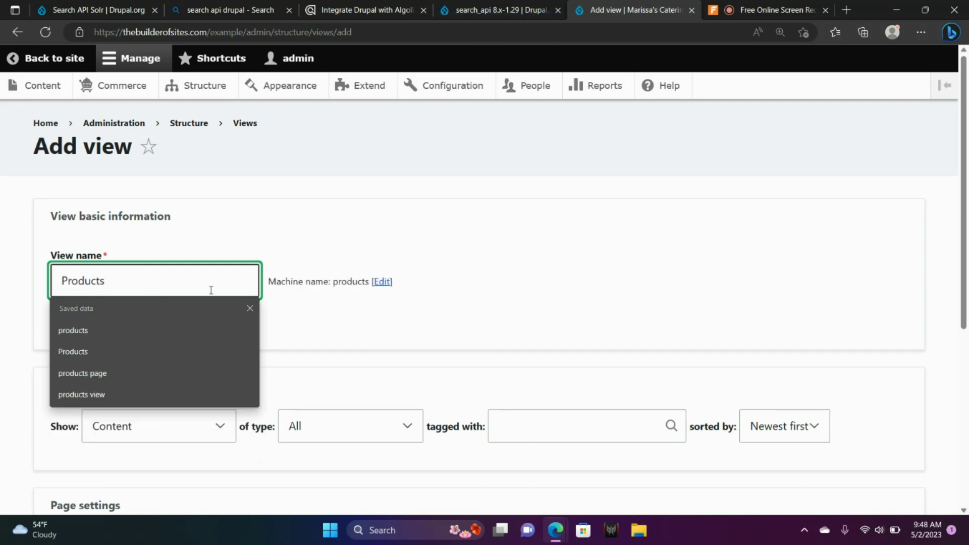
click(388, 312)
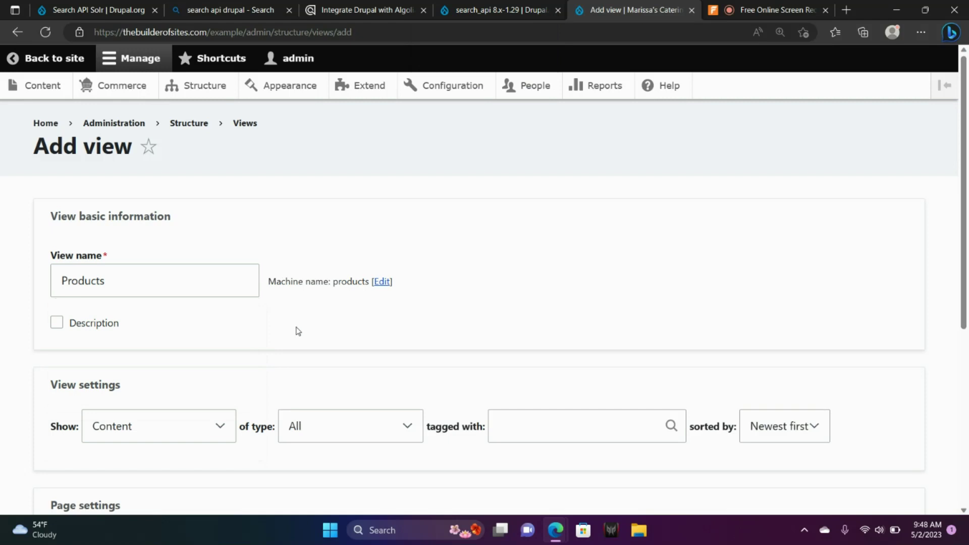
Base the view on the Index Products search index with a page display
click(222, 425)
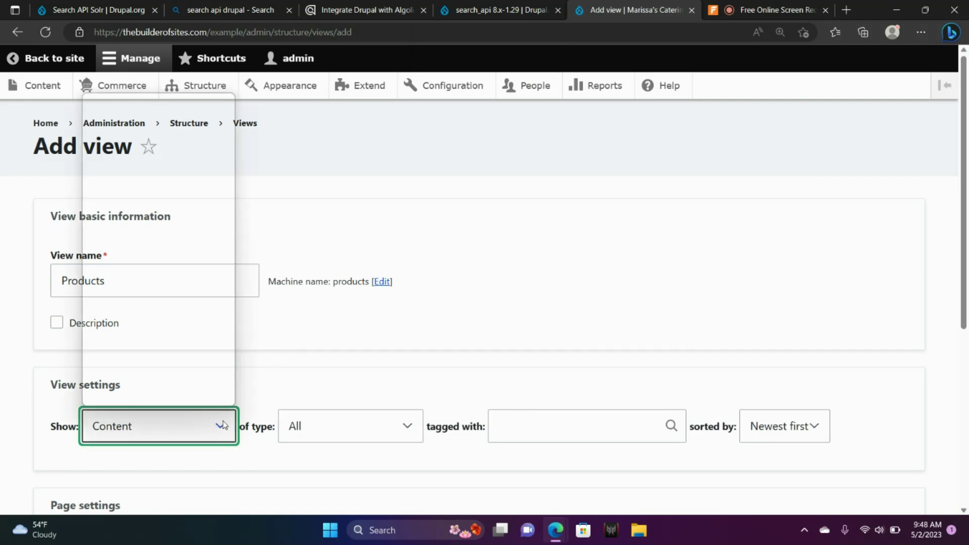
scroll(225, 399, down, 1)
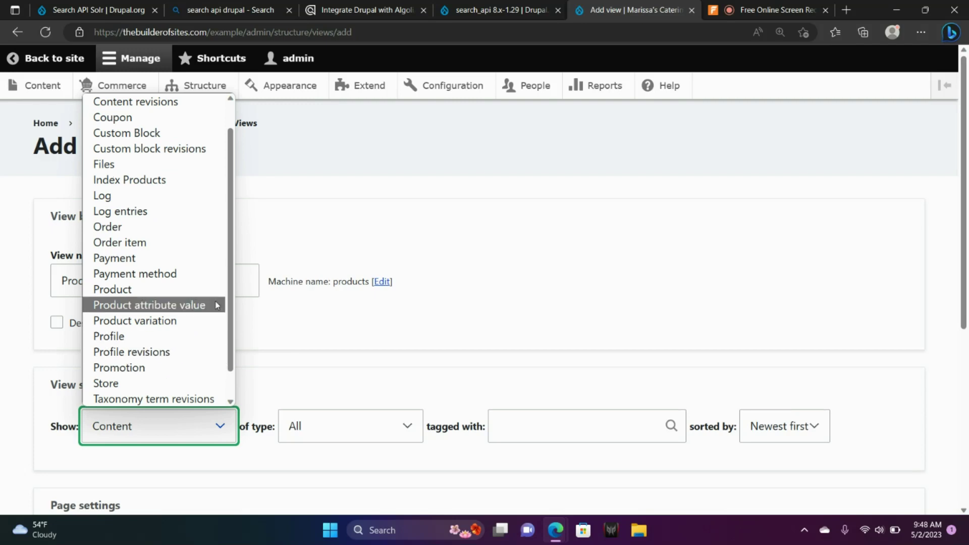
click(156, 180)
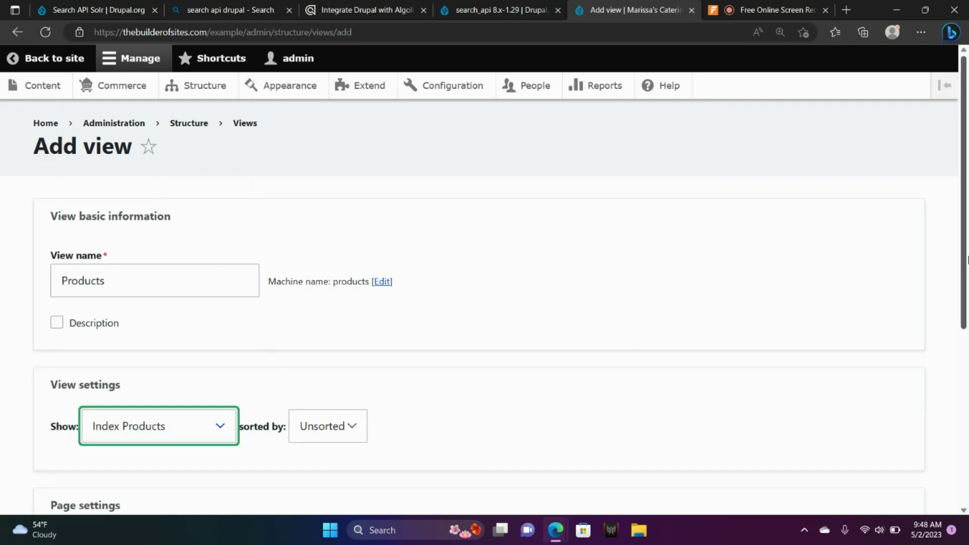
scroll(967, 376, down, 4)
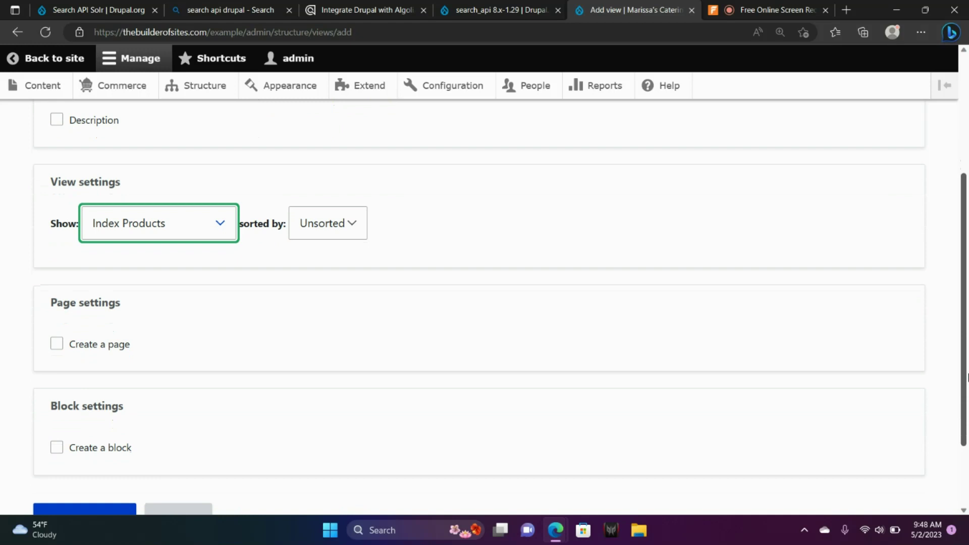
click(56, 343)
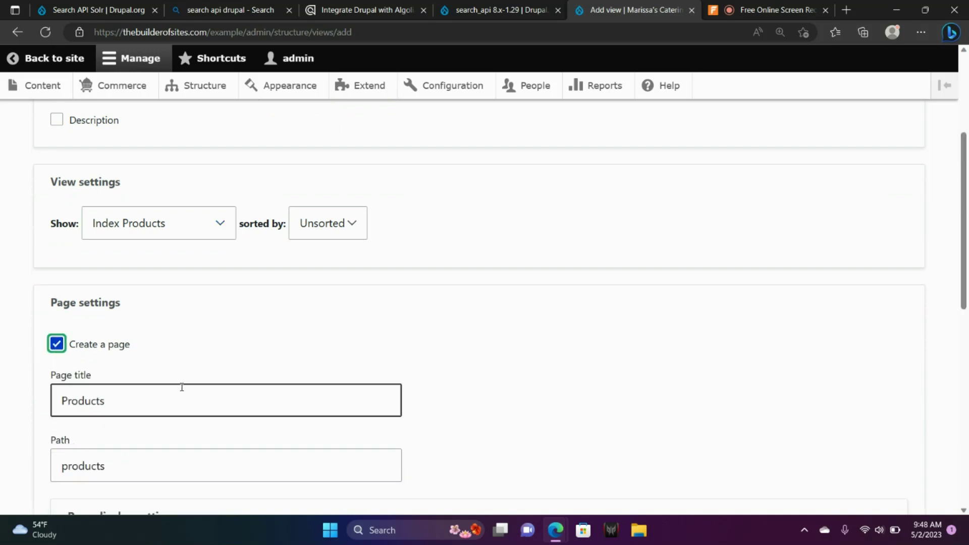
Set the page display format to a Grid of Rendered entity
drag(965, 296, 905, 366)
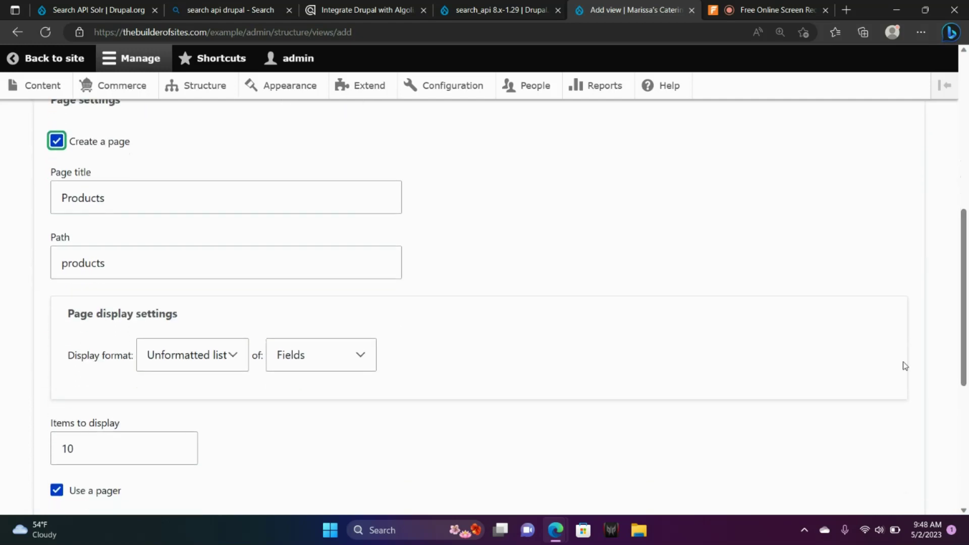
click(236, 364)
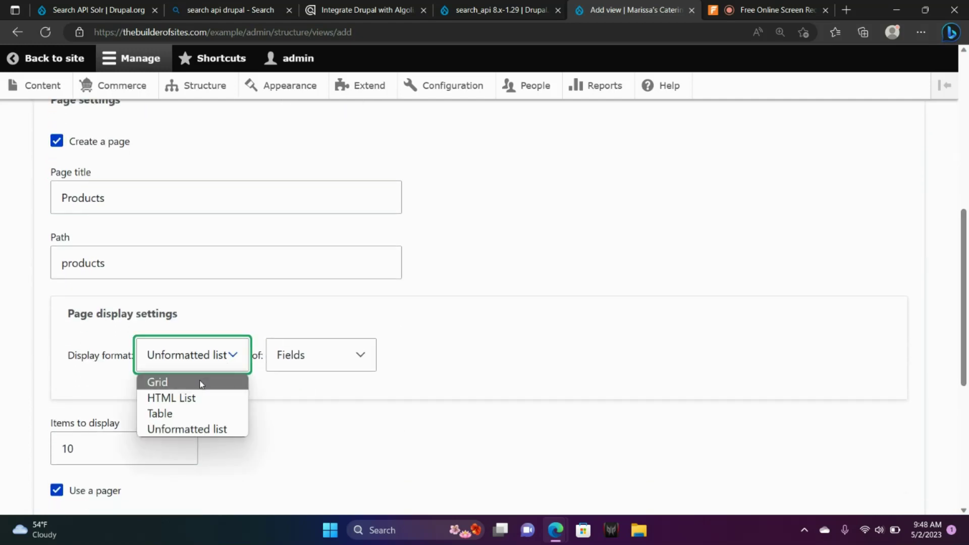
click(202, 383)
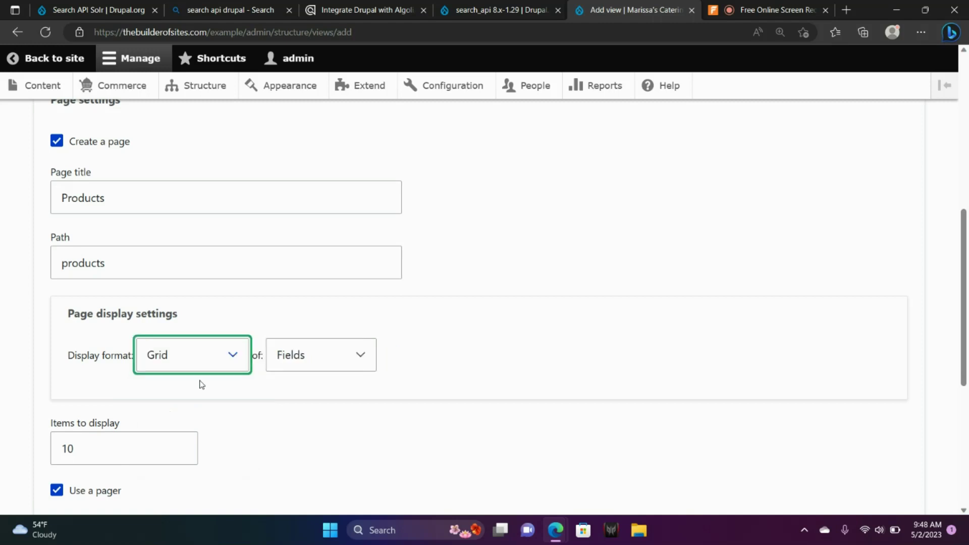
click(303, 367)
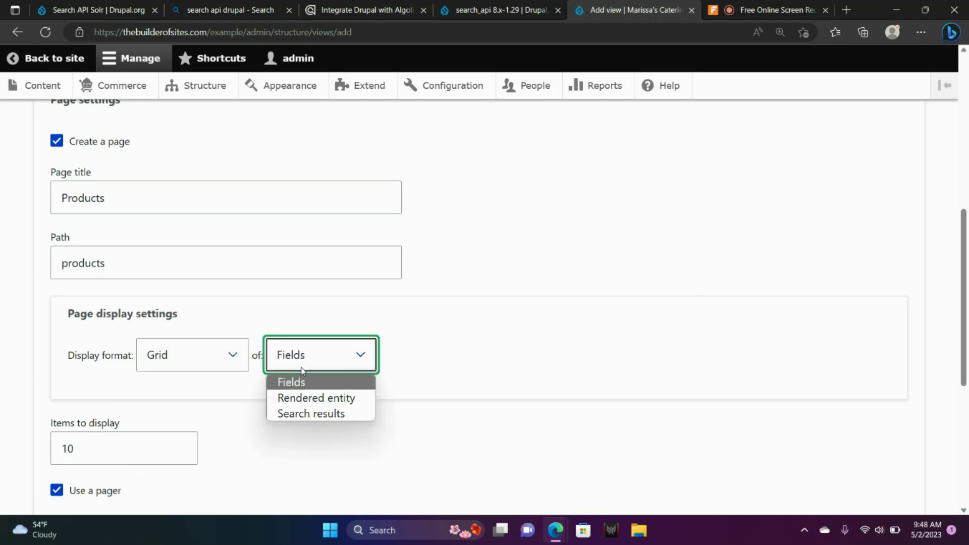
click(308, 399)
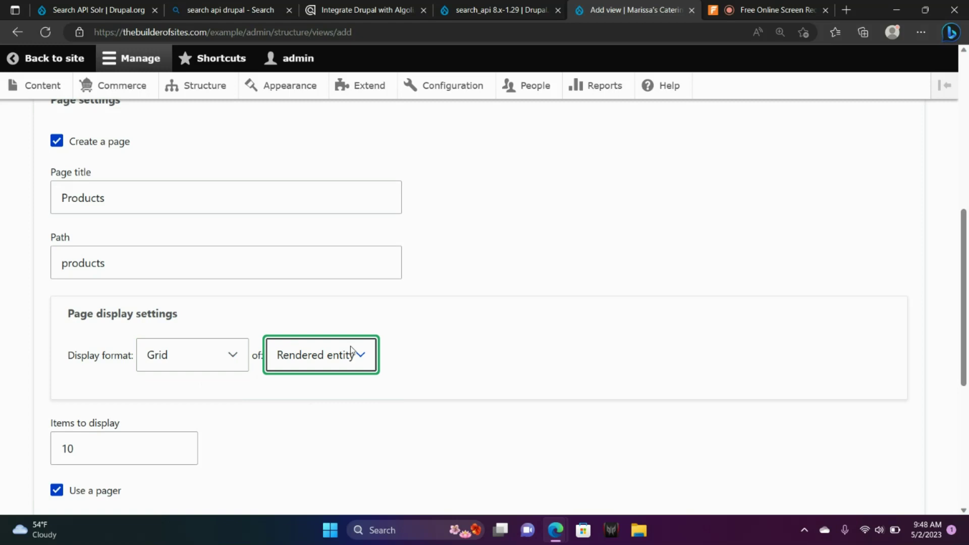
Show 20 items without a pager and save the view to edit it
drag(964, 309, 968, 402)
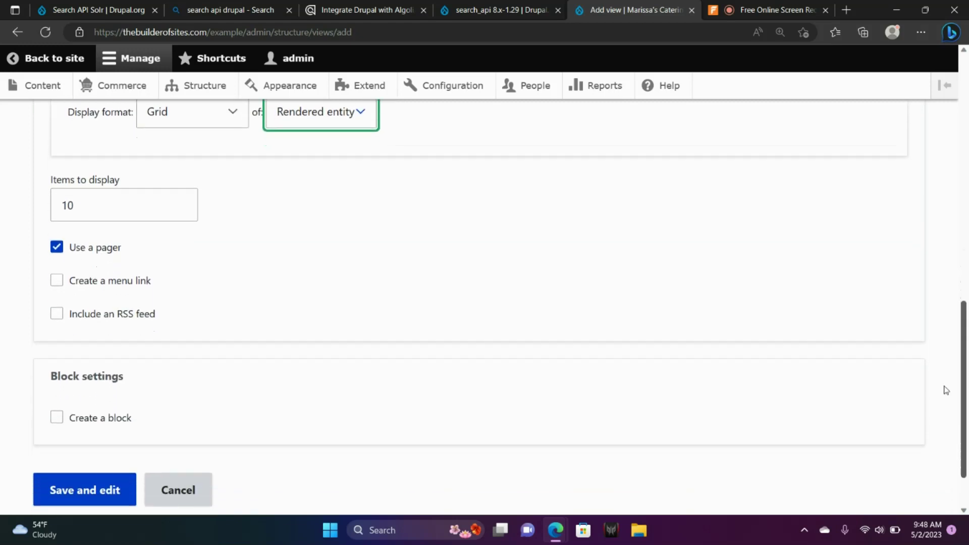
drag(128, 212, 54, 197)
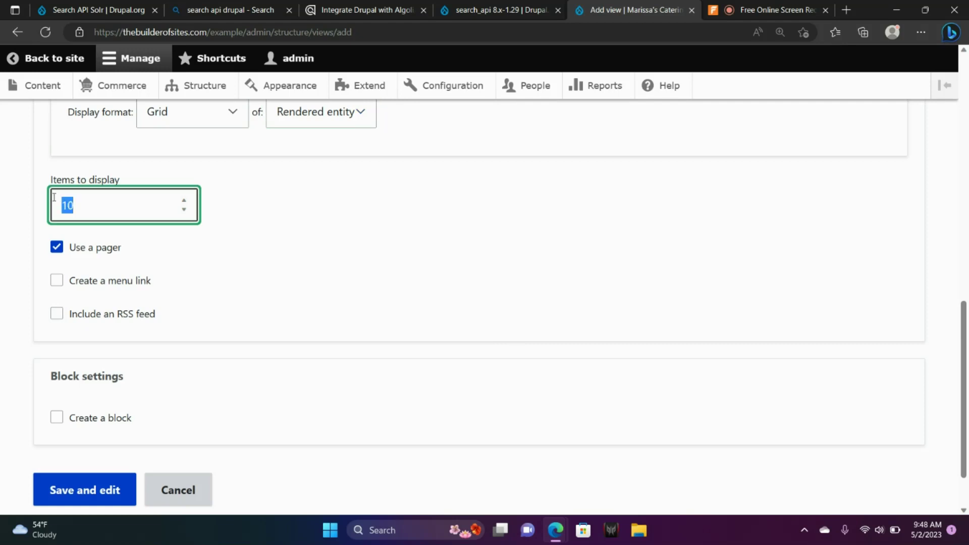
text(2)
click(57, 248)
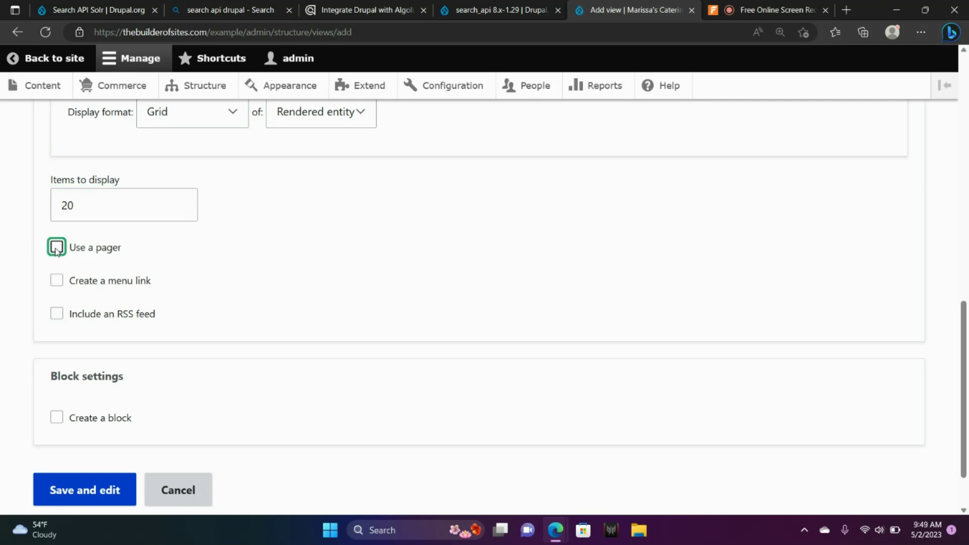
click(70, 254)
click(76, 253)
click(63, 490)
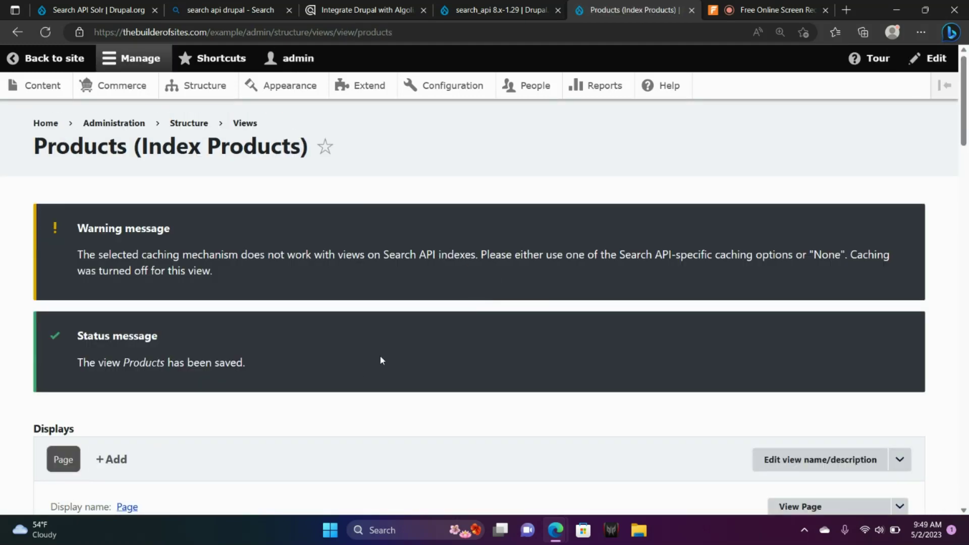
Set the grid format to 2 columns, apply it, and save the Products view
scroll(905, 188, down, 5)
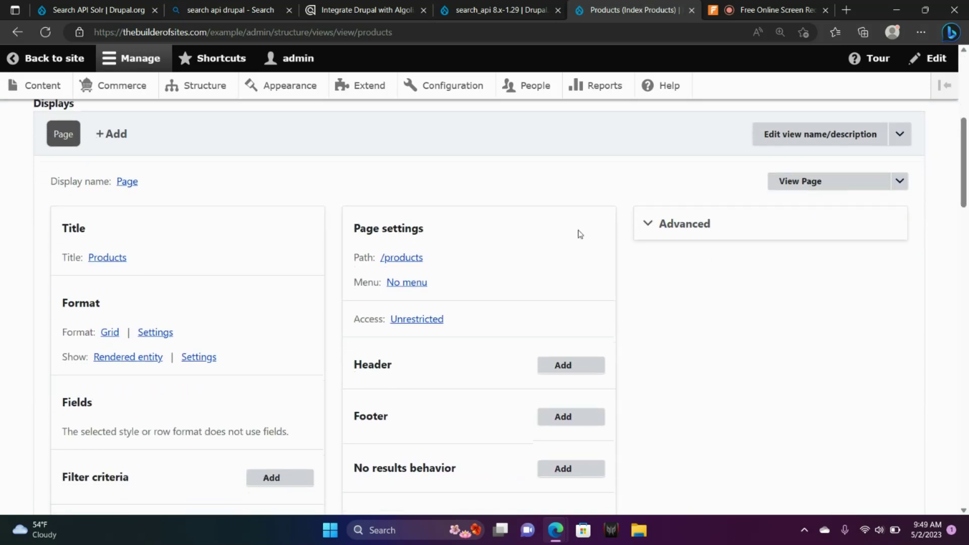
click(154, 333)
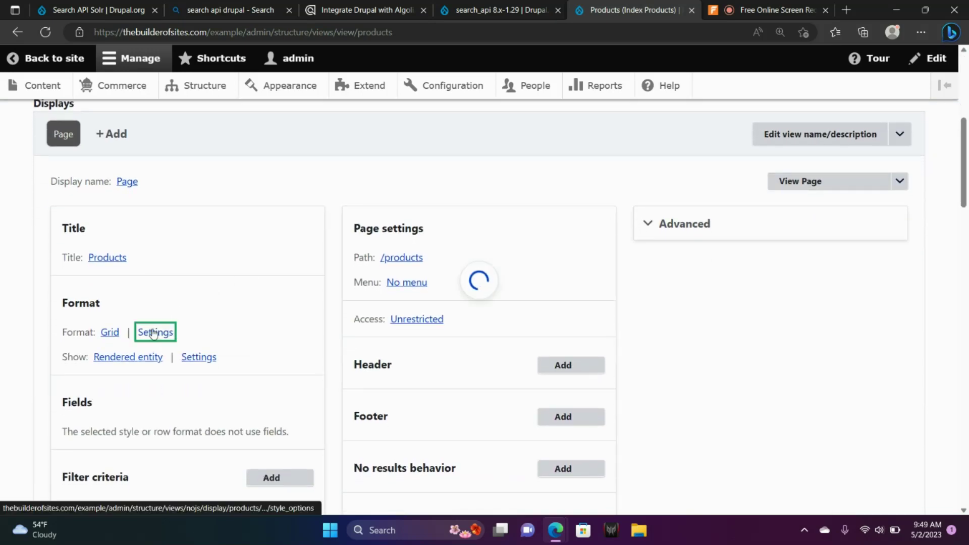
drag(173, 224, 137, 224)
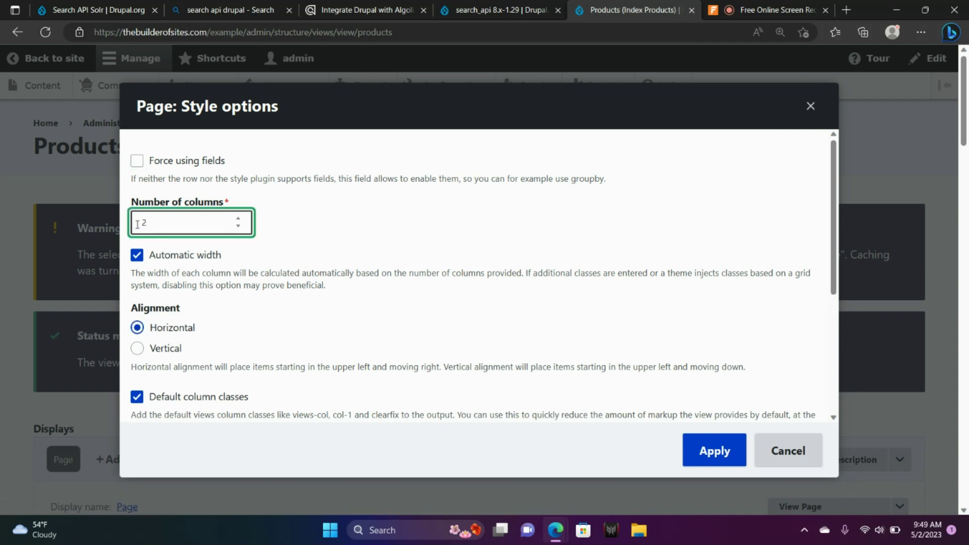
click(734, 455)
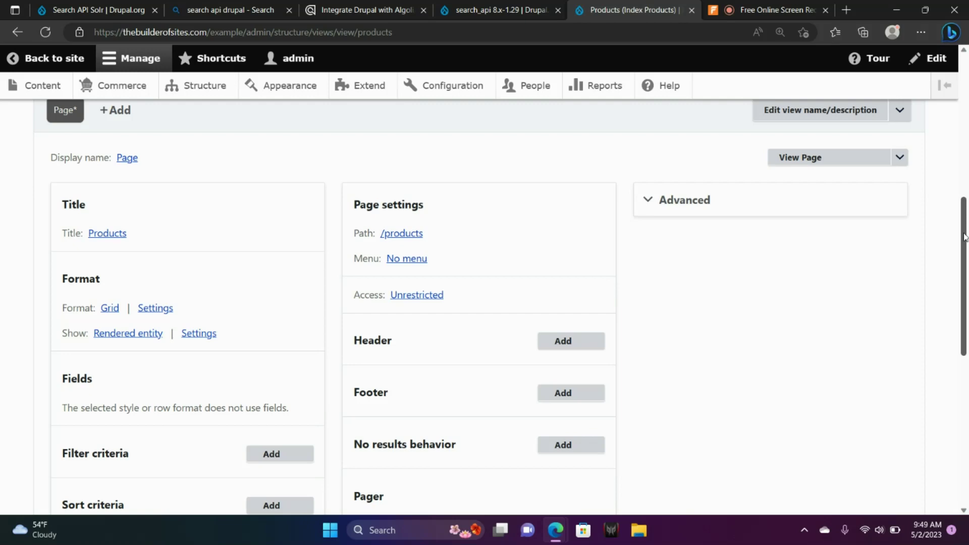
scroll(964, 237, down, 4)
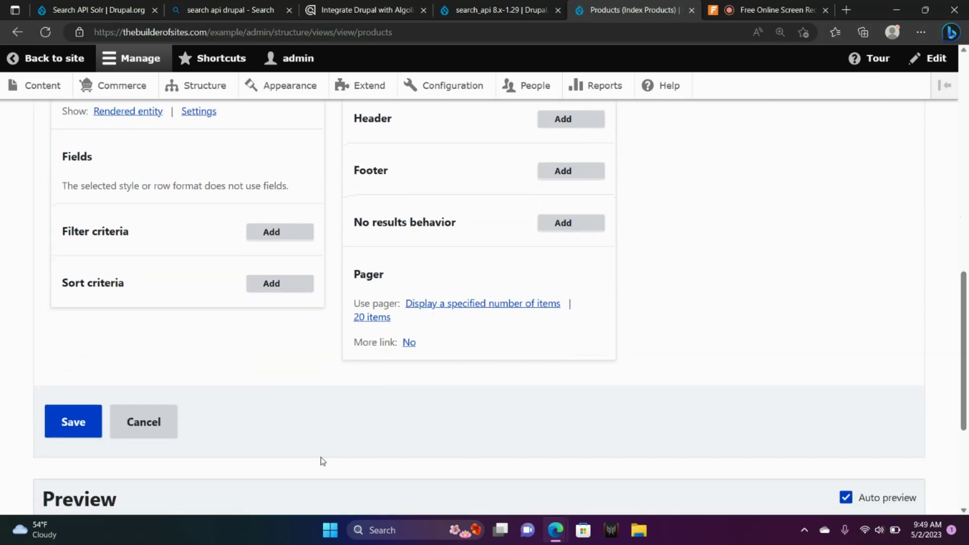
click(75, 426)
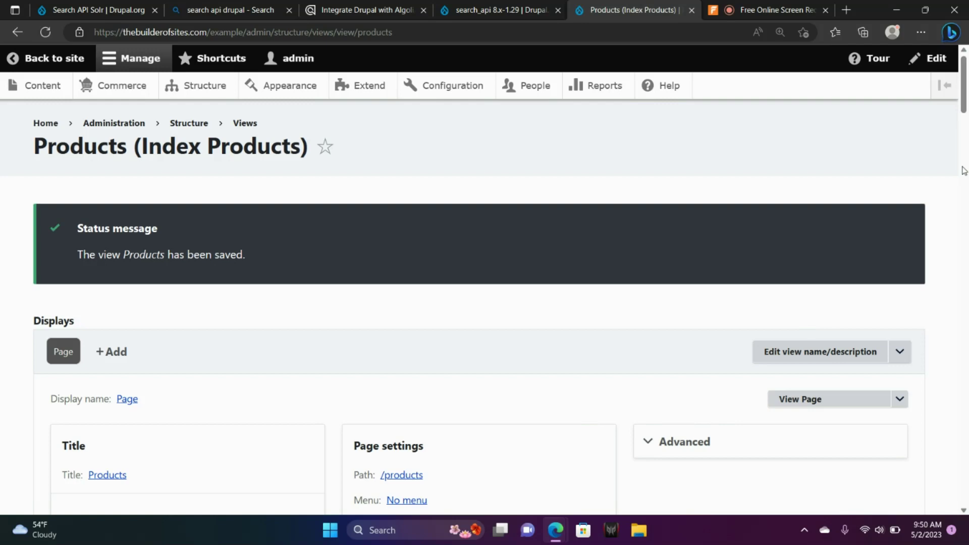
Check the two-column Products preview, then go to the Configuration page
drag(964, 108, 965, 185)
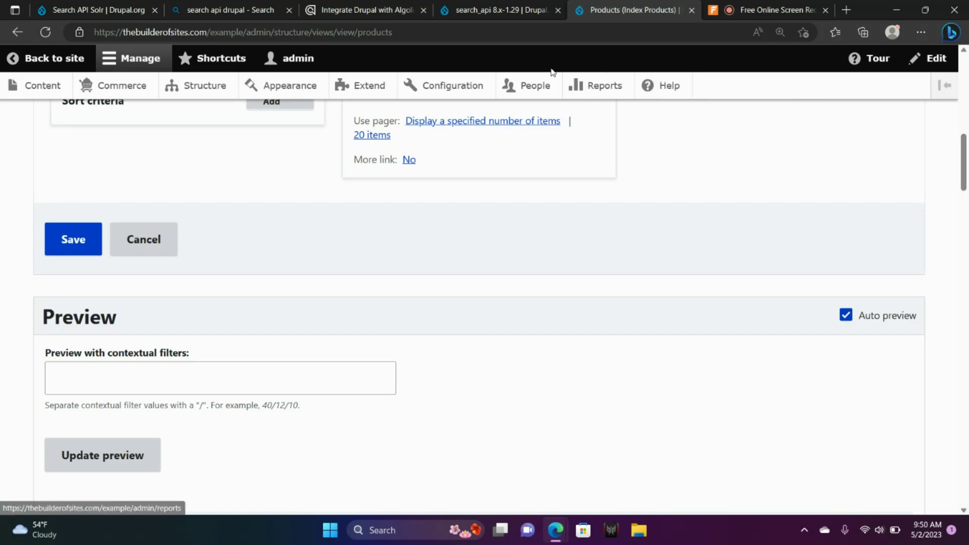
click(462, 87)
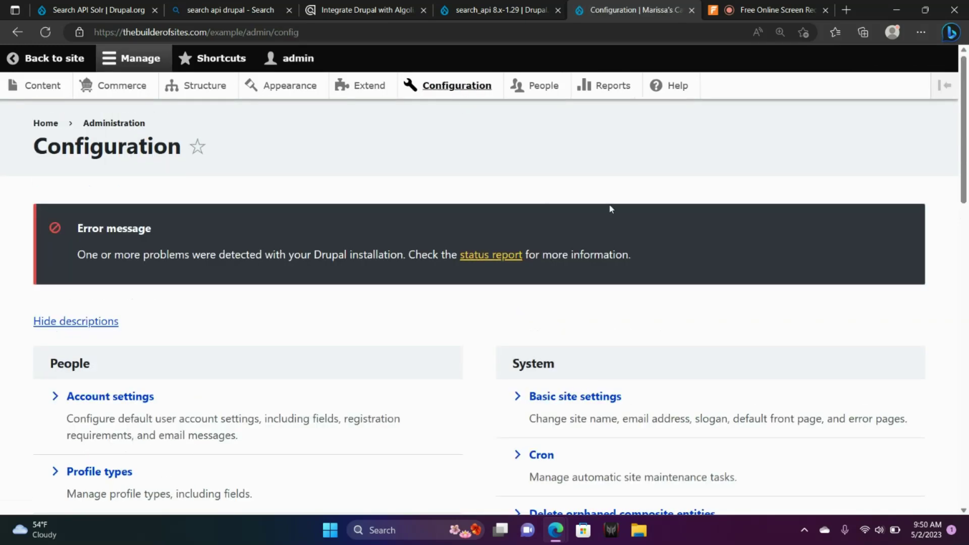
Open Search API from the Configuration page's Search and metadata section
drag(967, 140, 955, 385)
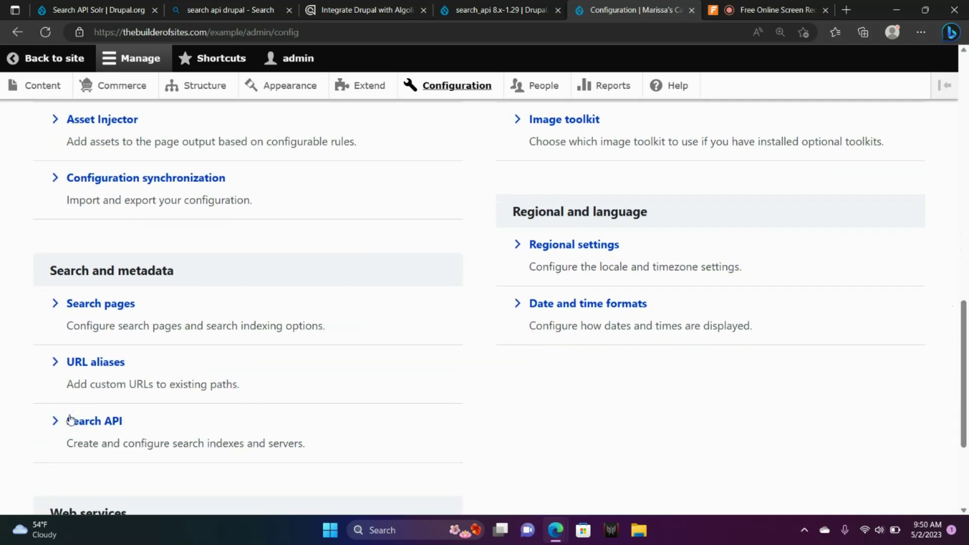
click(86, 426)
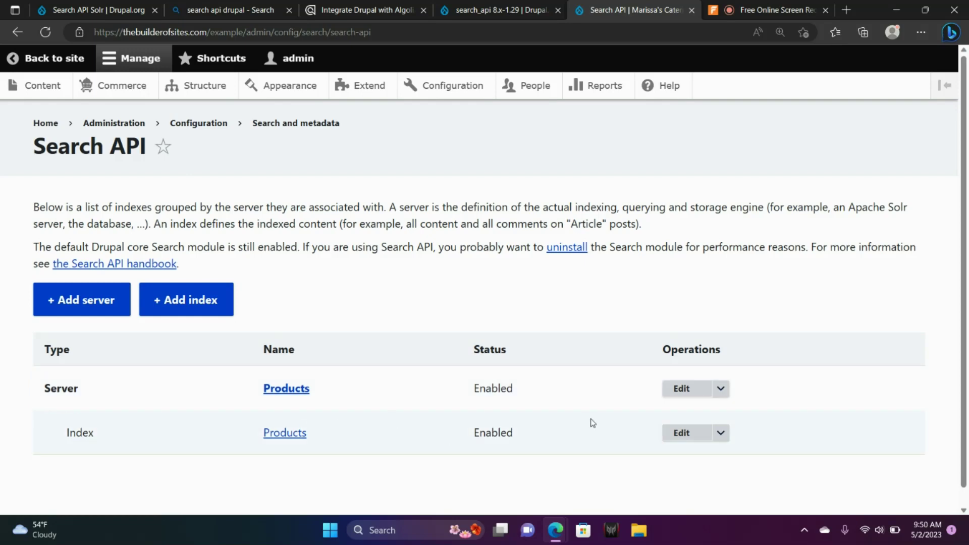
Edit the Products index and open its Add fields dialog from the Fields tab
click(691, 434)
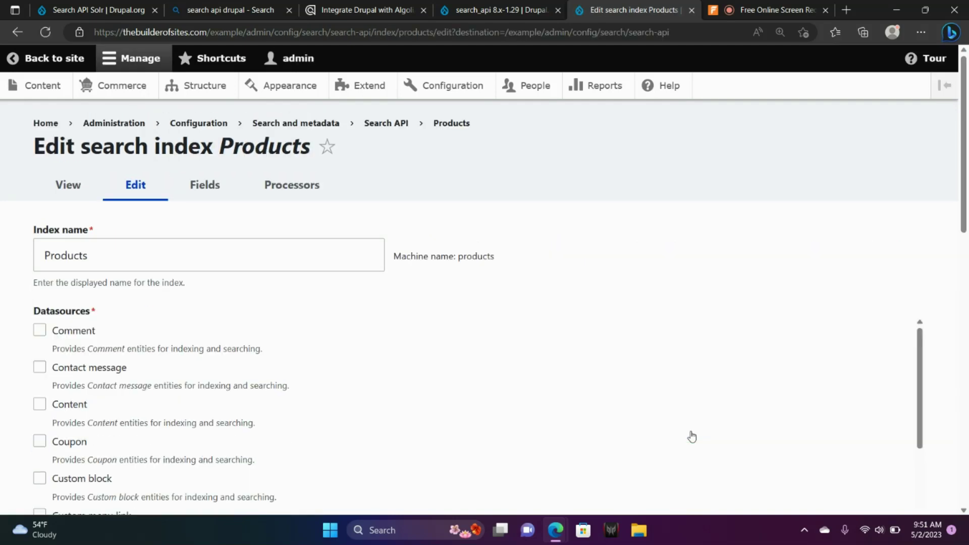
click(213, 180)
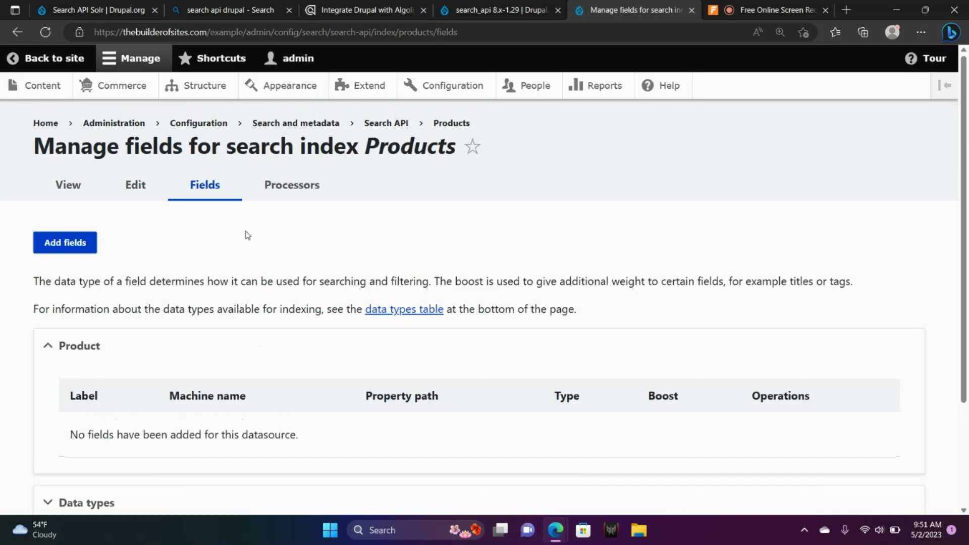
click(74, 244)
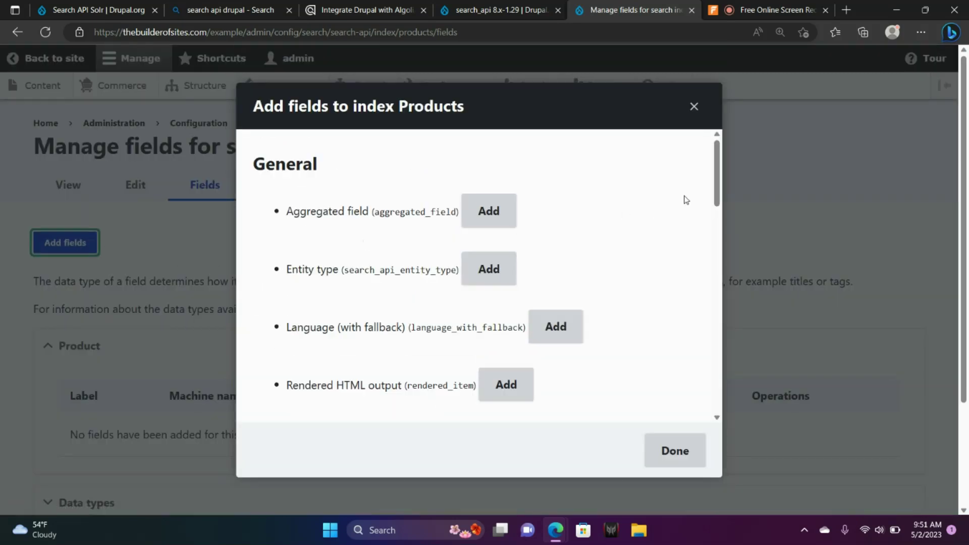
Add the Published and Title fields to the Products index and close the dialog
drag(717, 186, 718, 233)
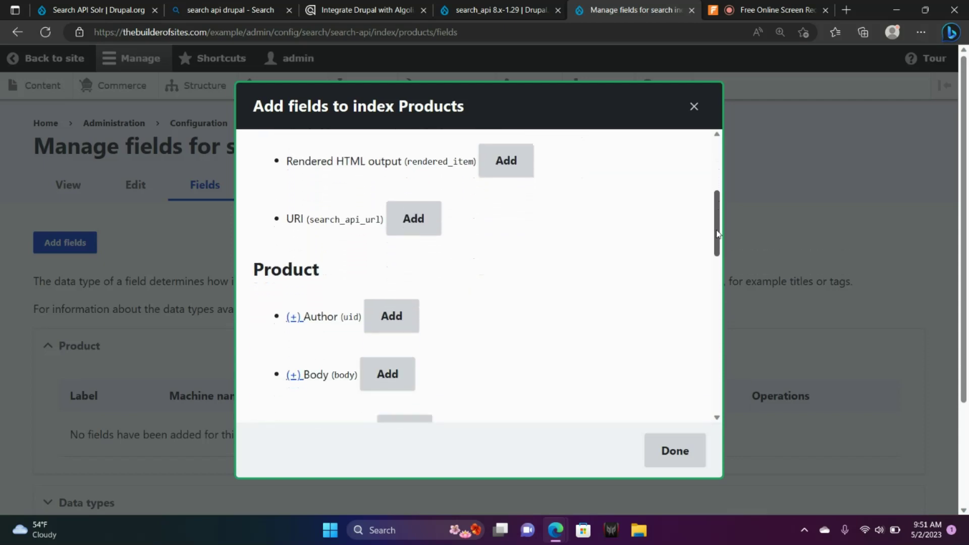
drag(717, 234, 707, 340)
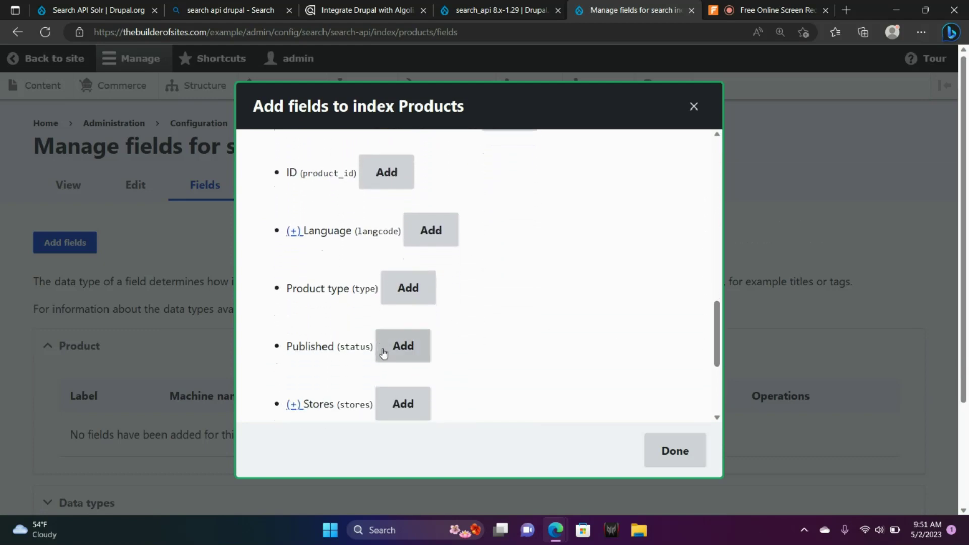
click(403, 348)
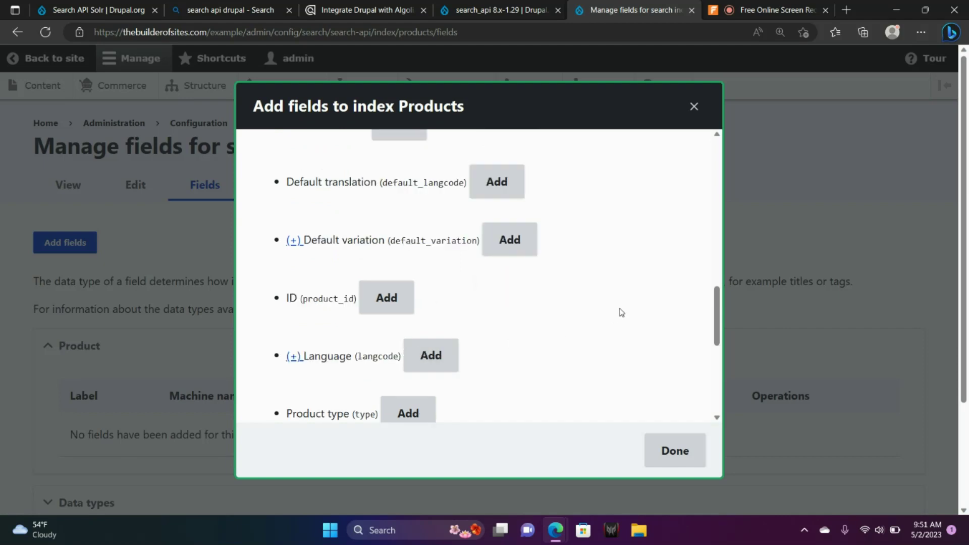
drag(717, 303, 716, 349)
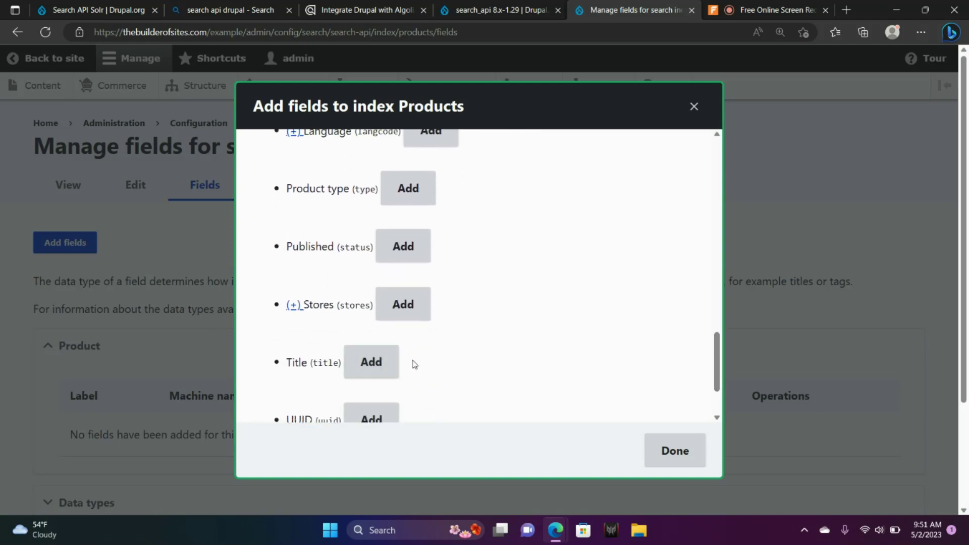
click(372, 363)
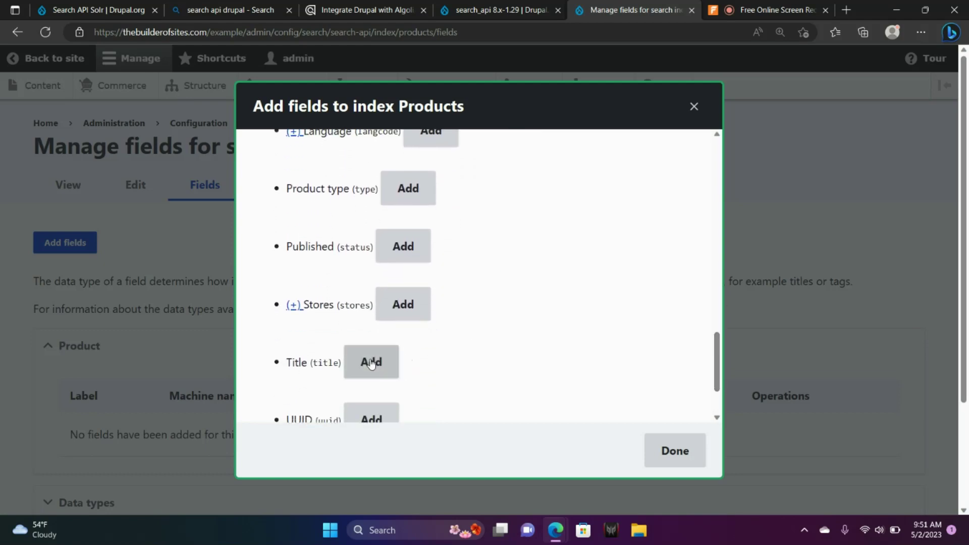
click(673, 447)
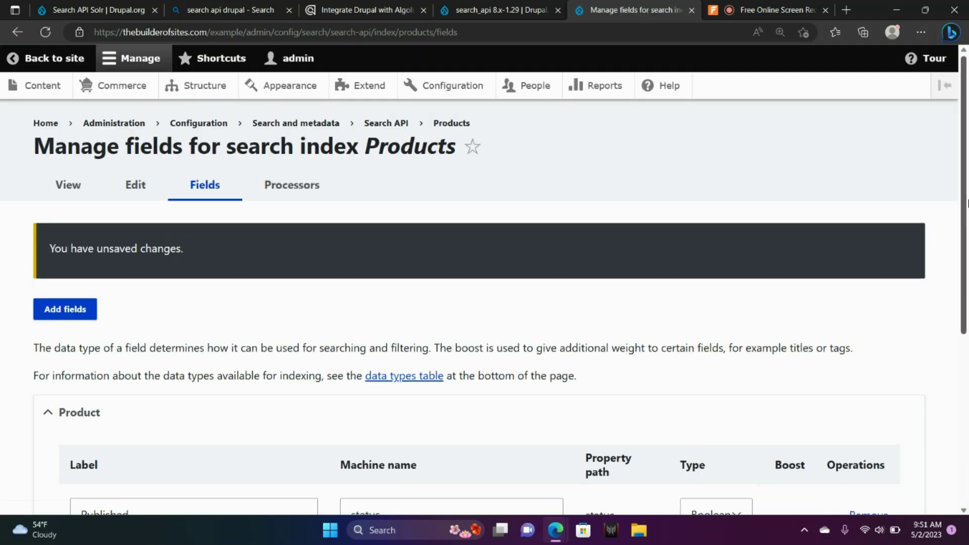
Change the Title field's type from String to Fulltext and save the index fields
drag(968, 202, 960, 305)
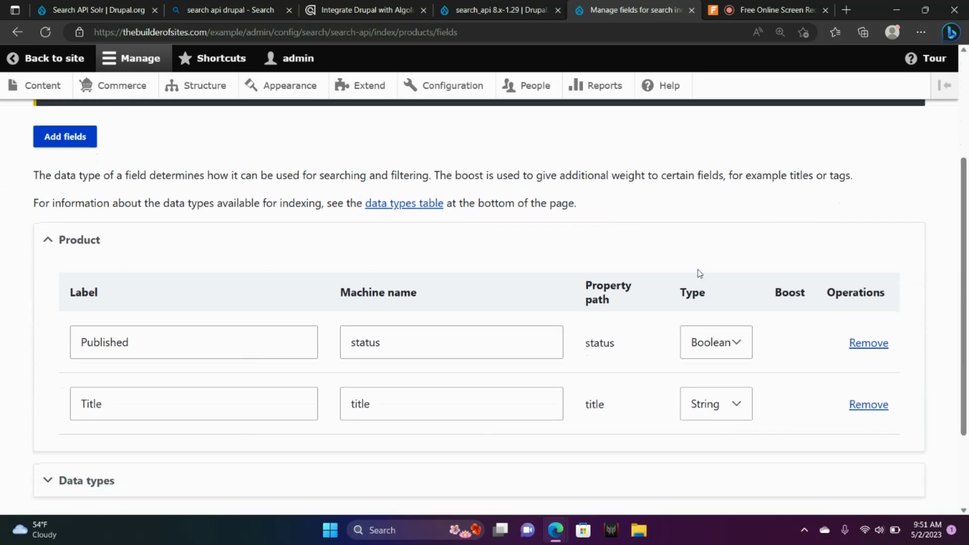
click(352, 350)
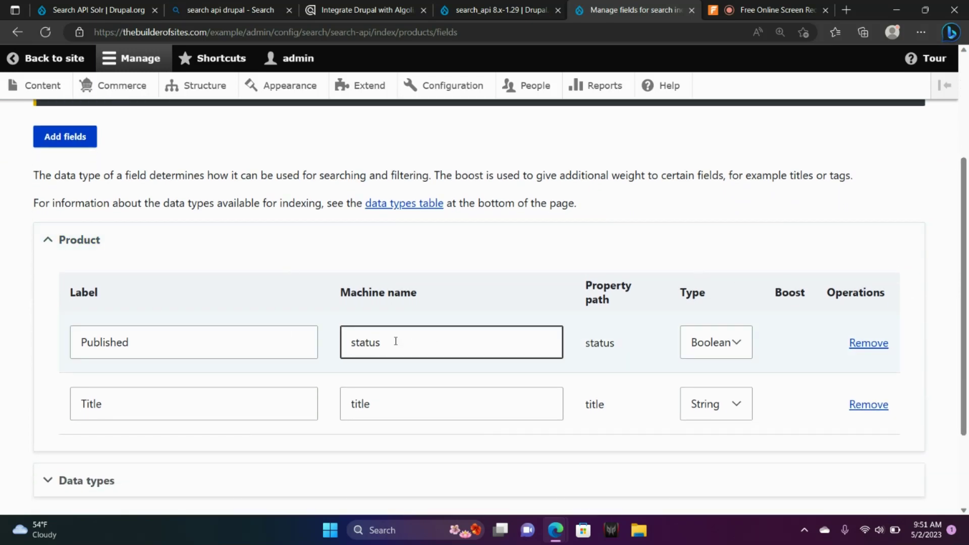
click(685, 342)
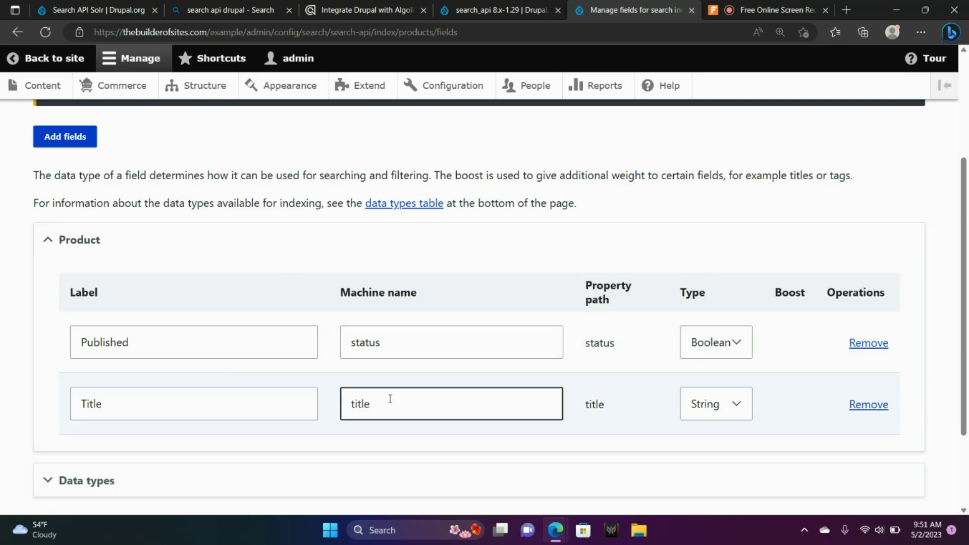
click(711, 405)
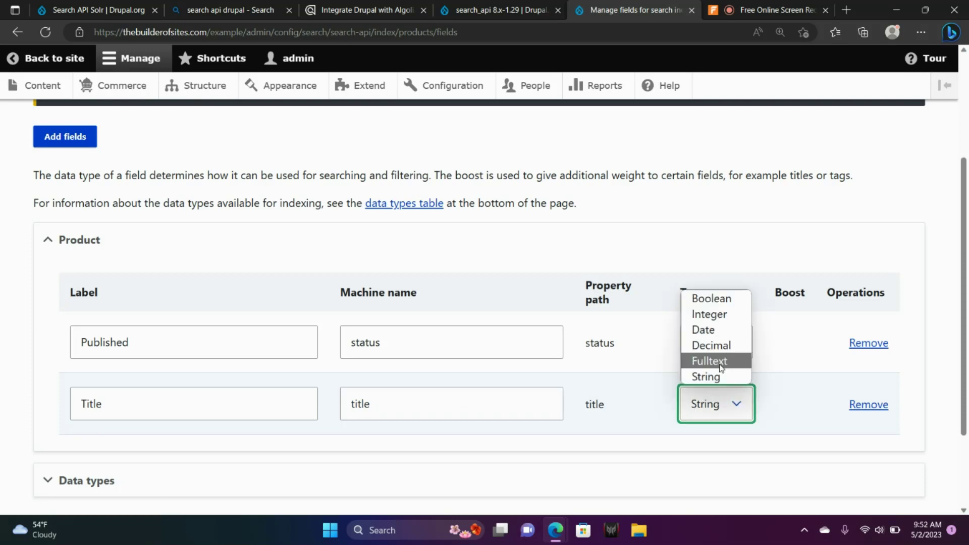
click(709, 361)
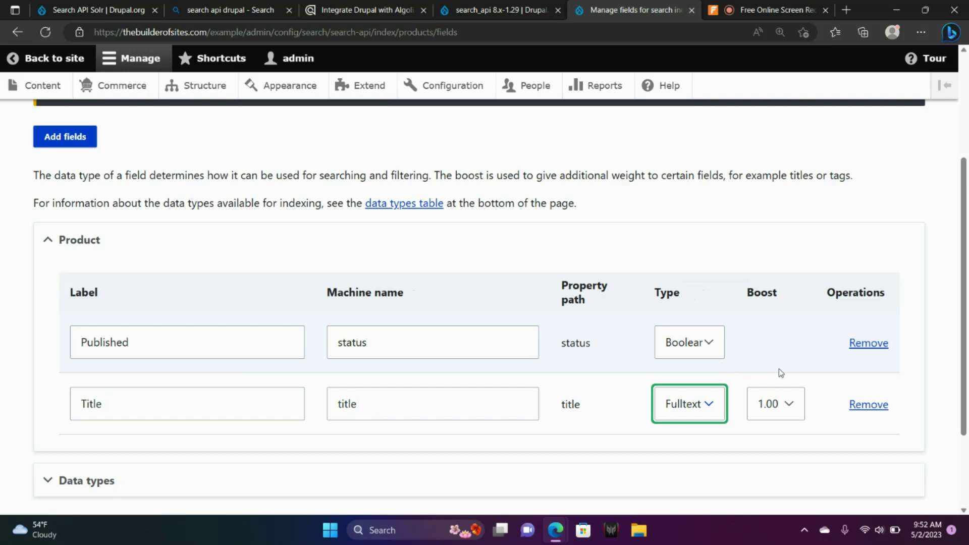
drag(963, 289, 964, 345)
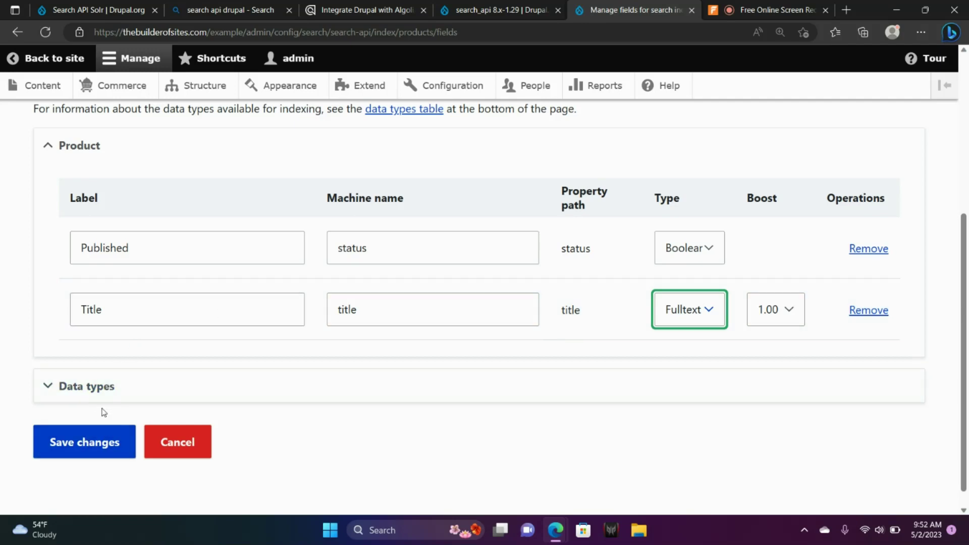
click(92, 445)
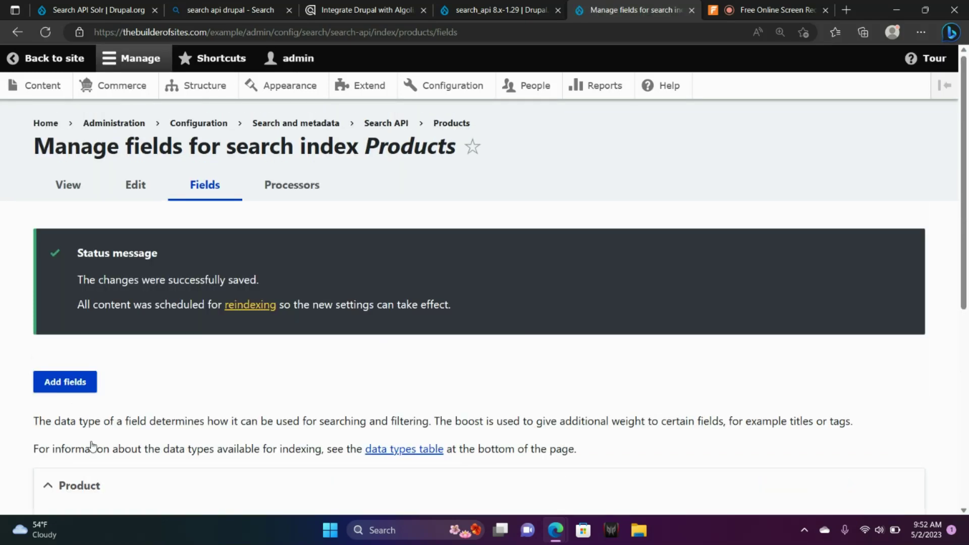
Run Index now from the Products index View tab so all 7 items are indexed
click(69, 194)
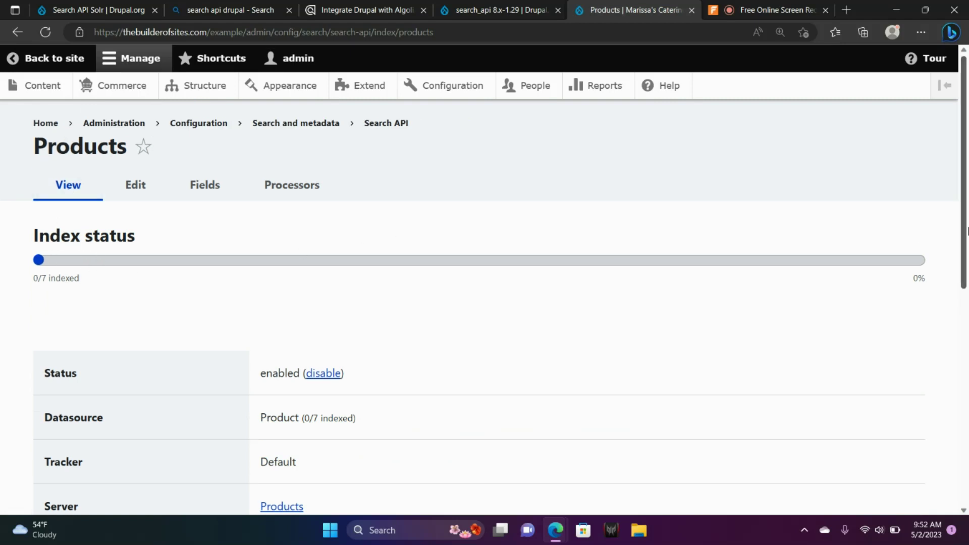
drag(966, 231, 965, 403)
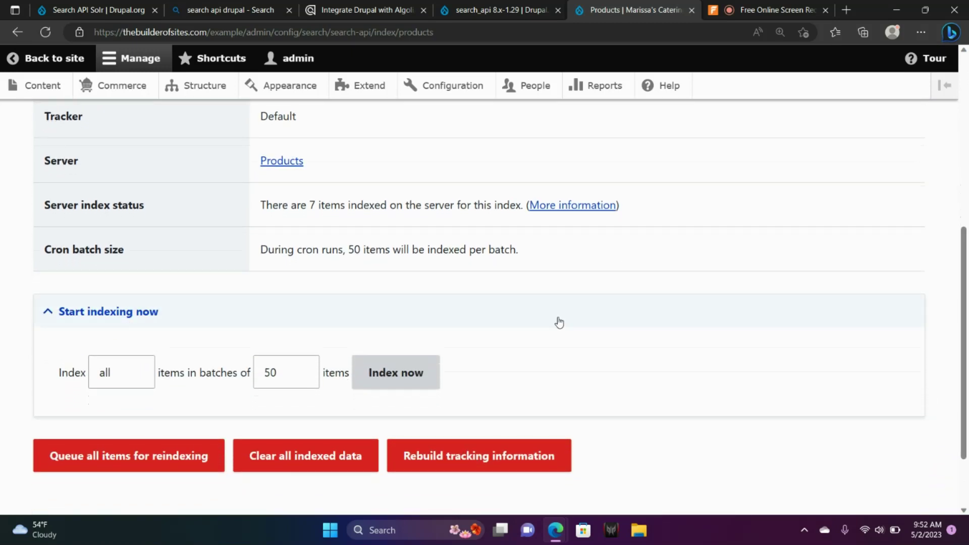
click(395, 376)
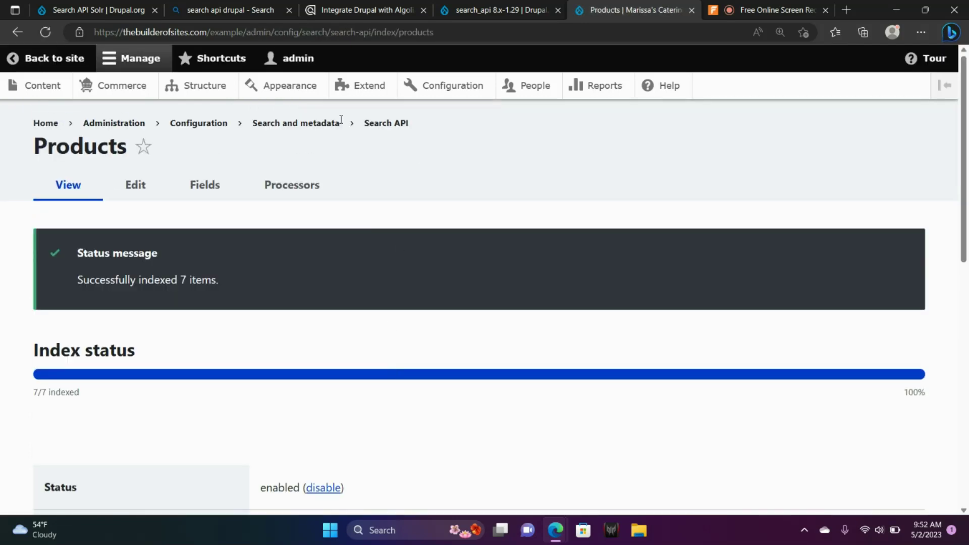
click(203, 87)
Go to Views and edit the Products view with the /products path
drag(968, 160, 965, 321)
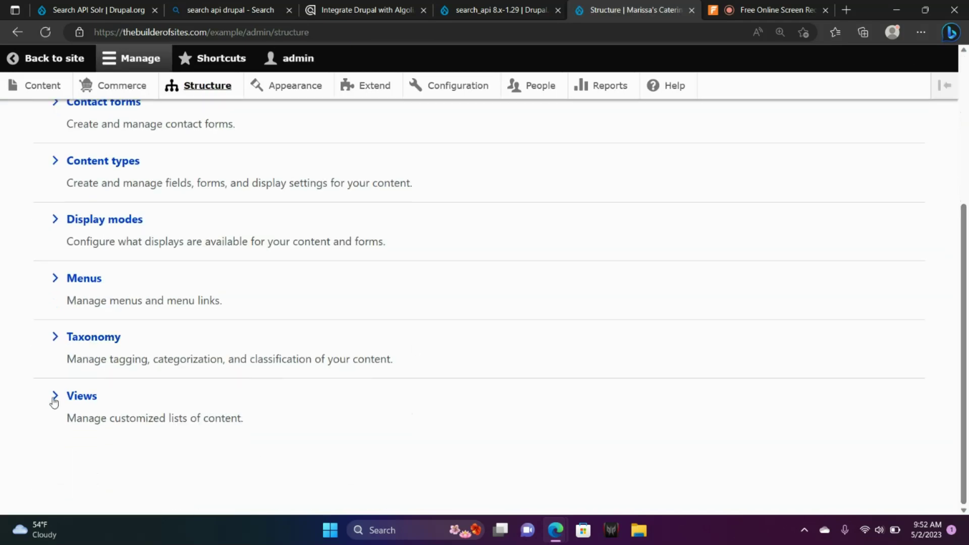
click(79, 396)
drag(964, 126, 968, 309)
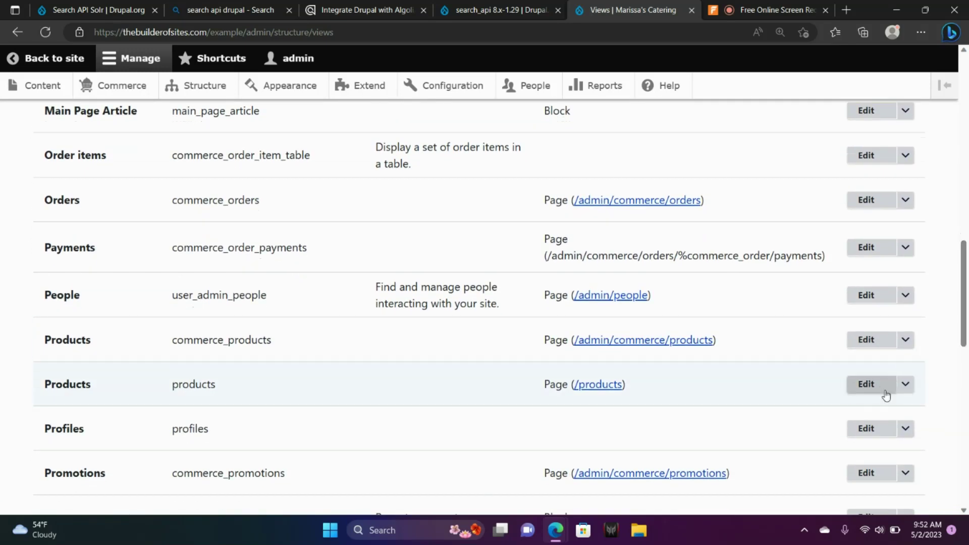
click(867, 390)
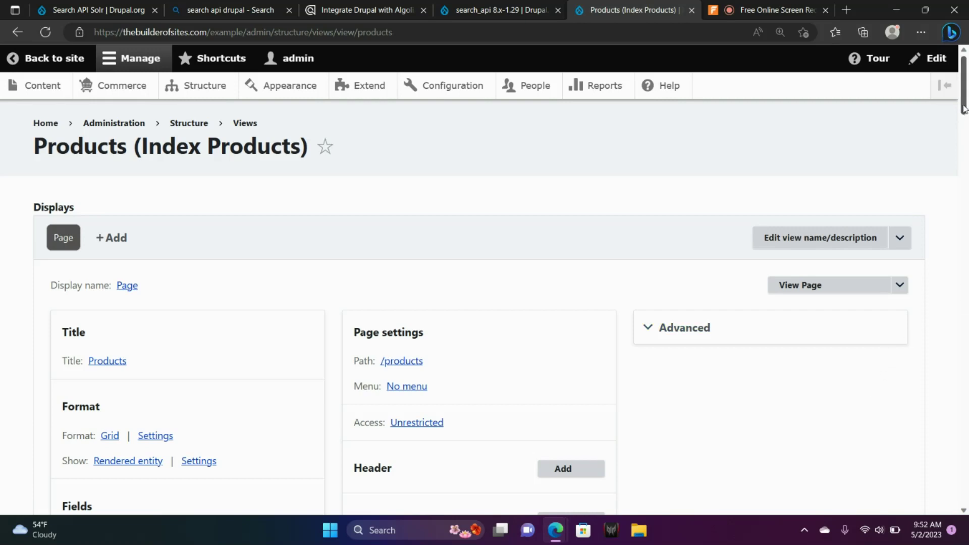
drag(964, 109, 966, 129)
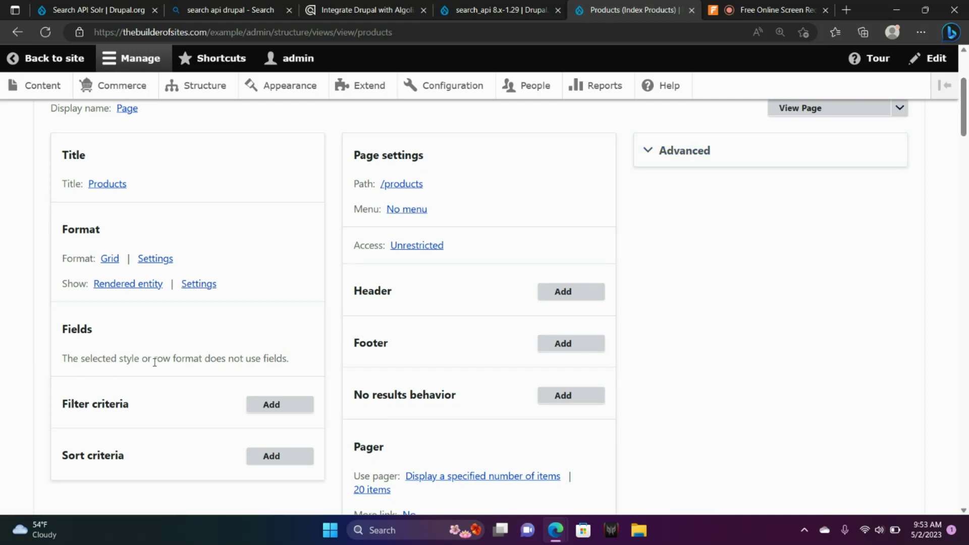
Add a Published filter set to True to the Products view
click(284, 405)
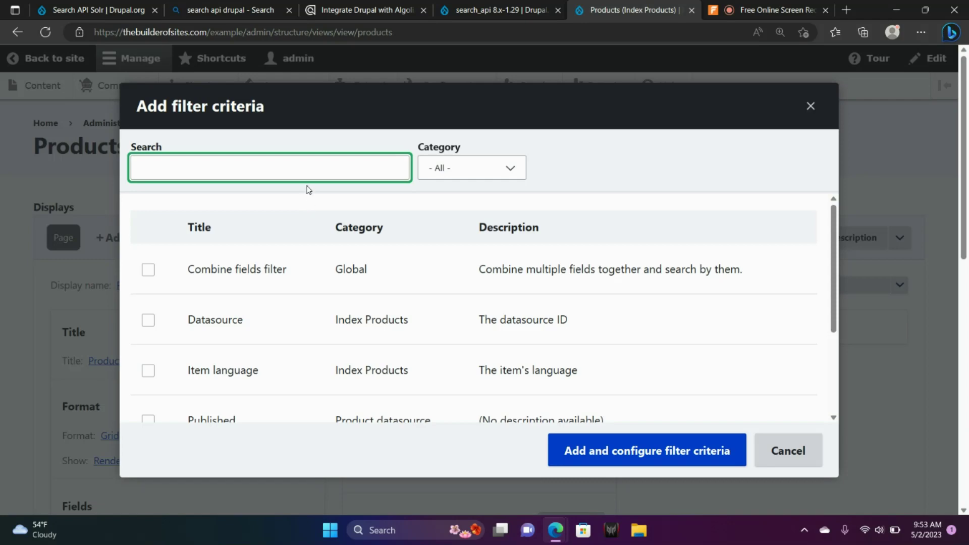
text(pu)
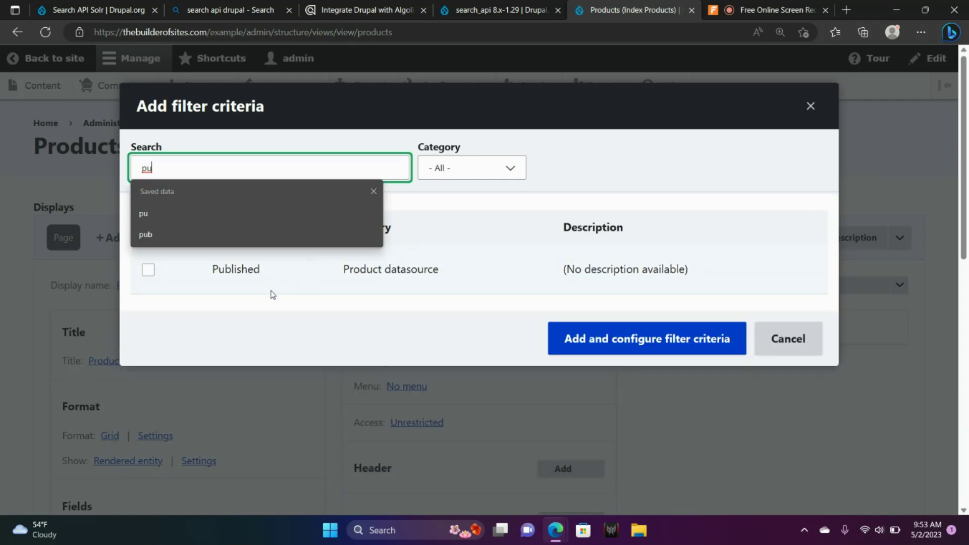
click(271, 299)
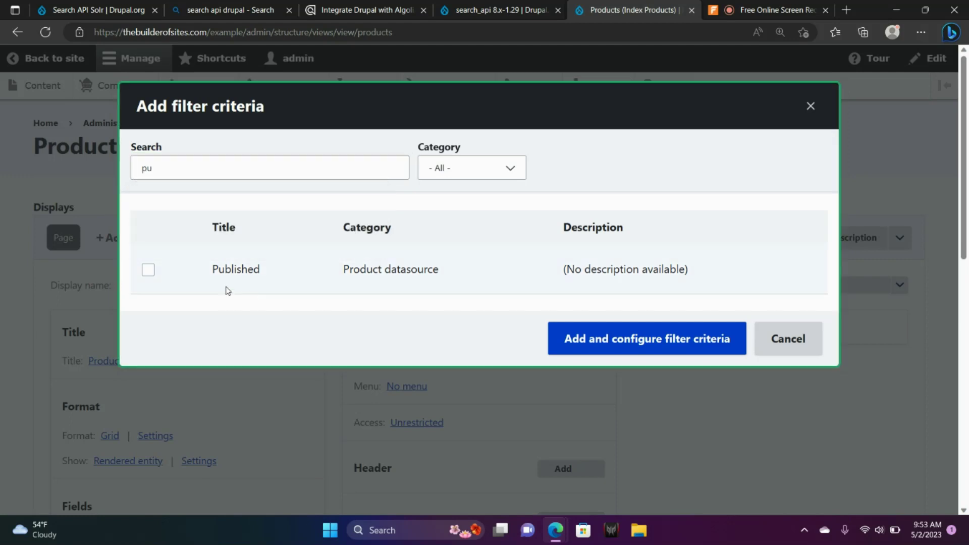
click(149, 270)
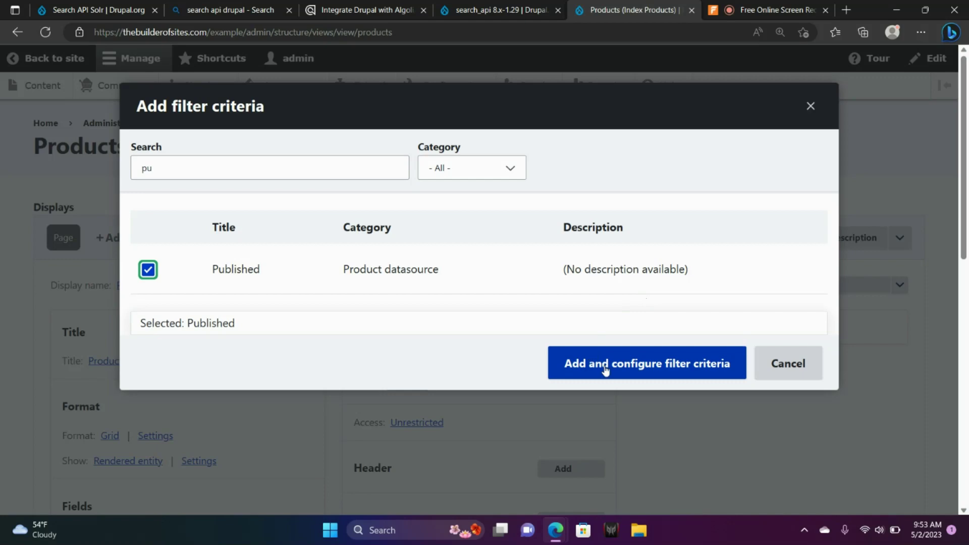
click(622, 359)
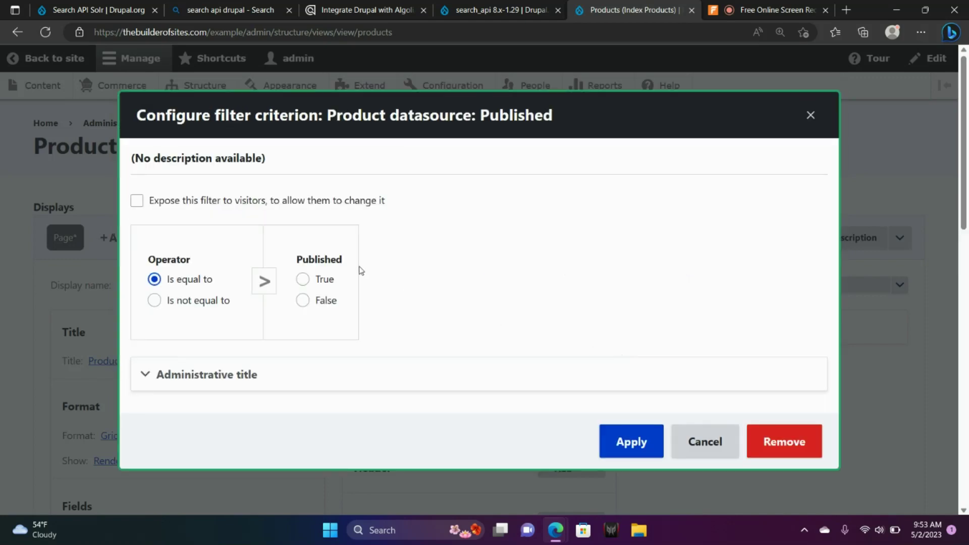
click(307, 281)
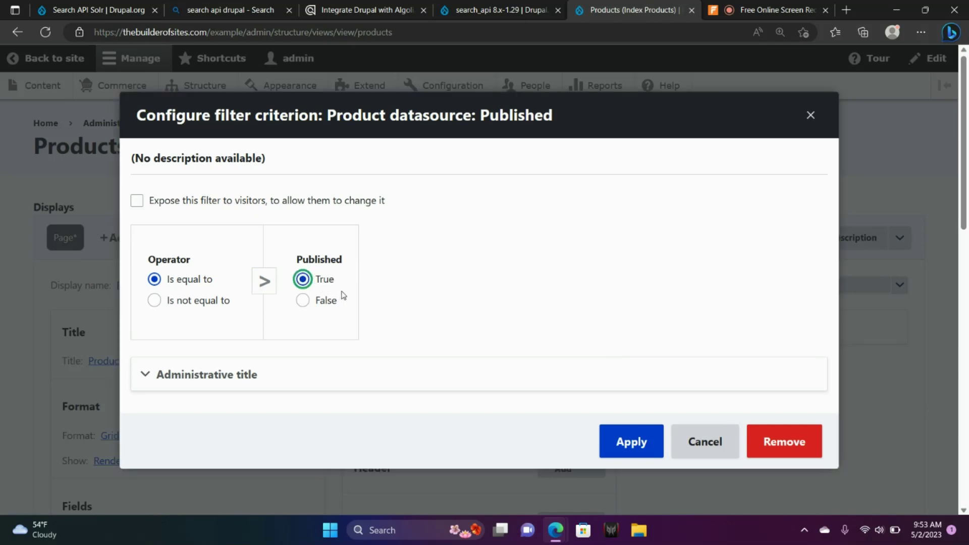
click(625, 438)
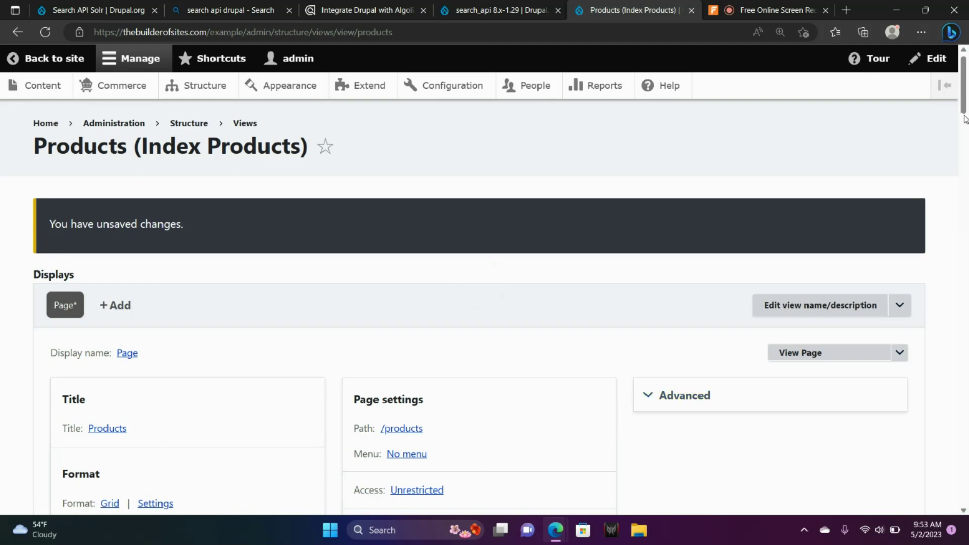
scroll(965, 119, down, 7)
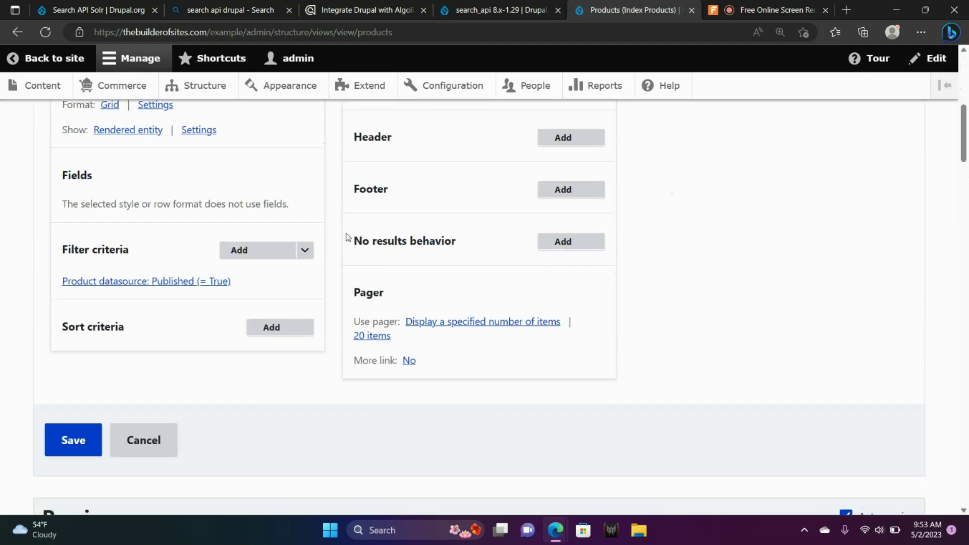
Add the Fulltext search filter to the Products view's filter criteria
click(241, 250)
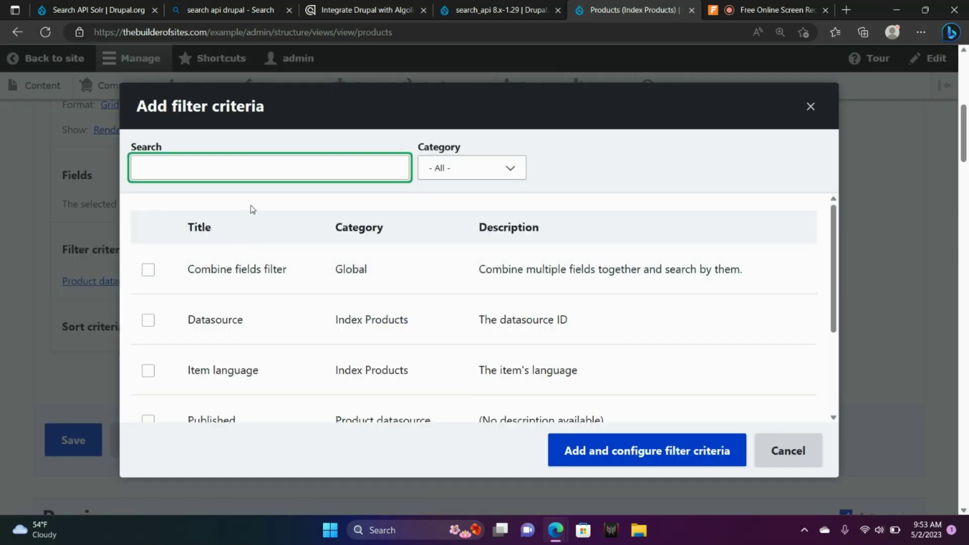
text(full)
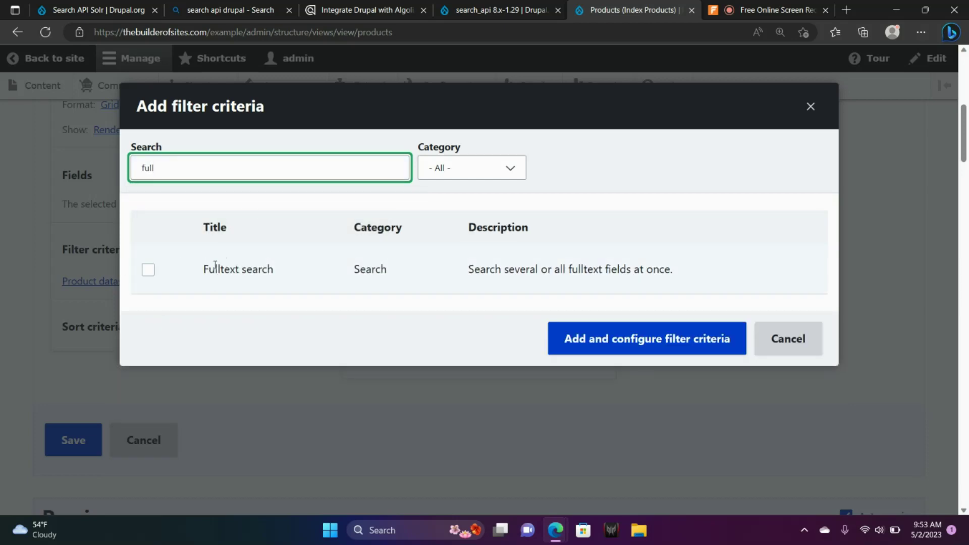
click(148, 271)
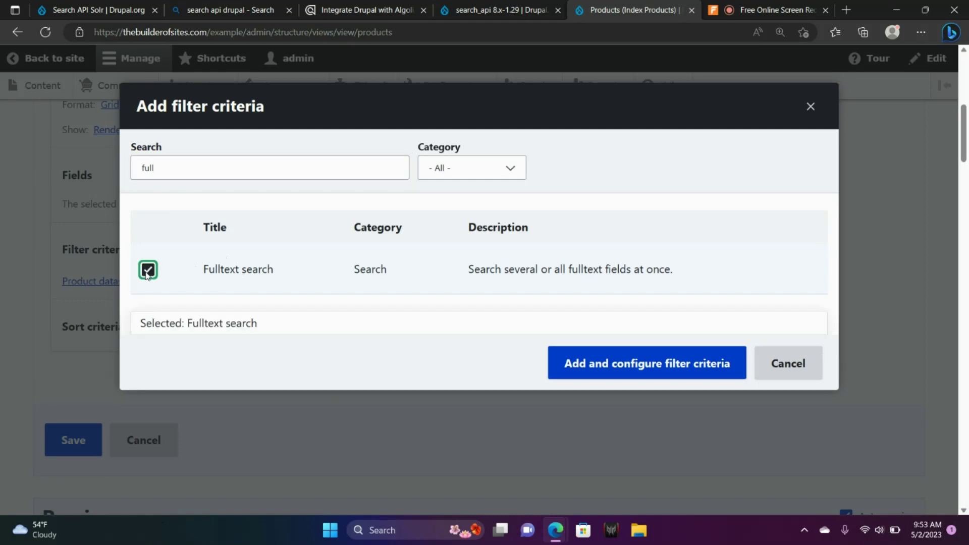
click(621, 365)
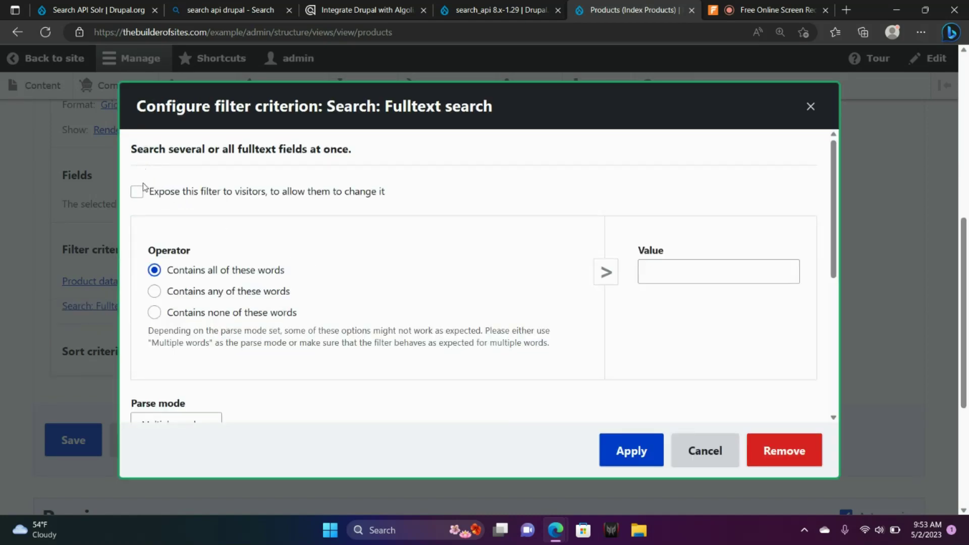
Expose the Fulltext filter with label 'search', matching any of the entered words
click(138, 192)
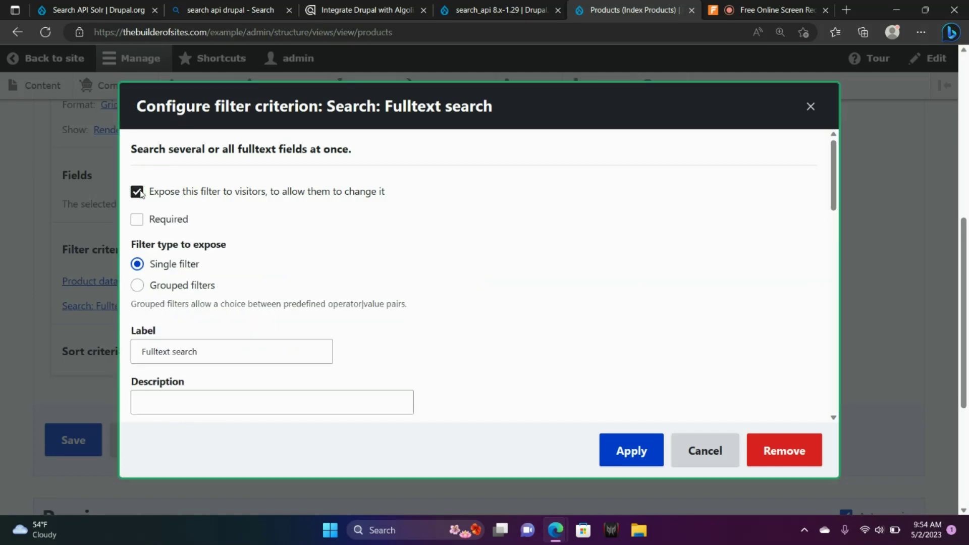
click(180, 349)
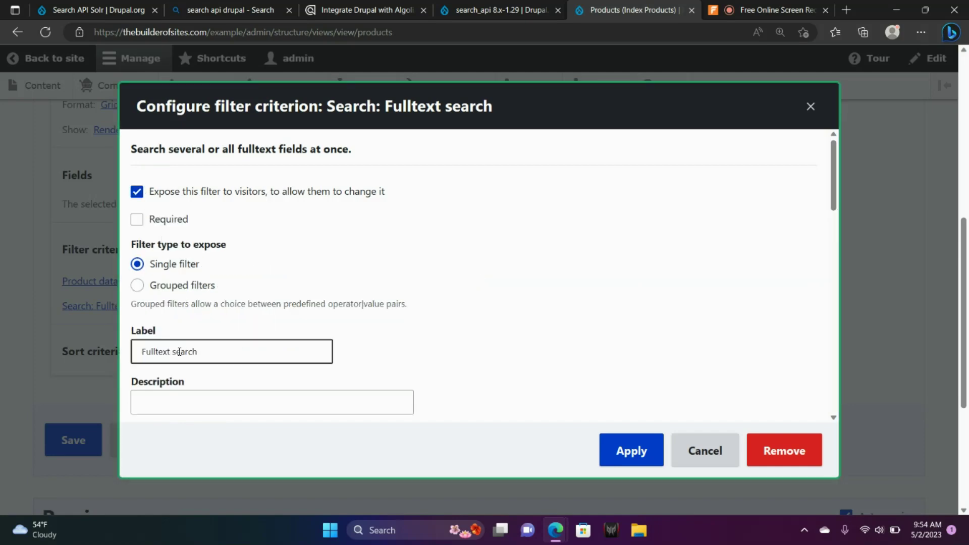
click(174, 351)
drag(174, 351, 116, 350)
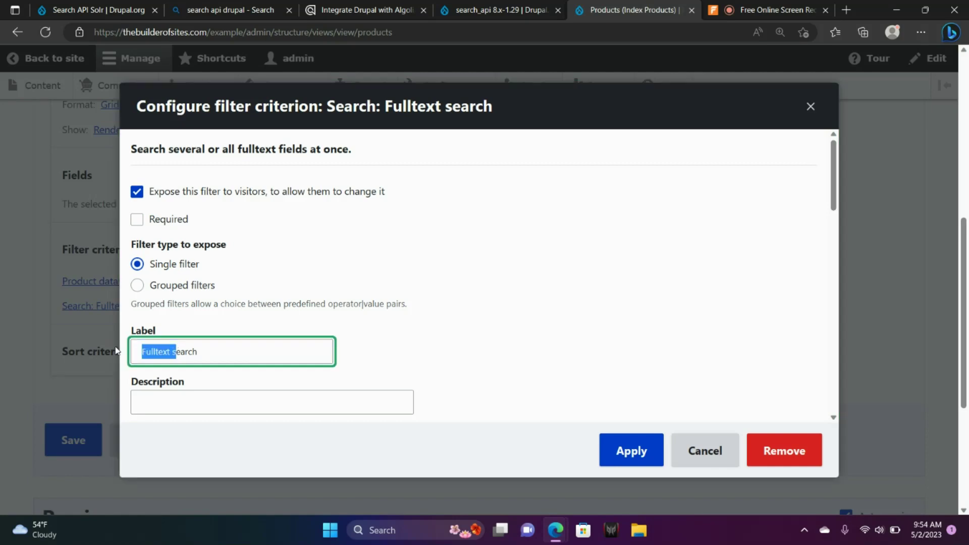
text(s)
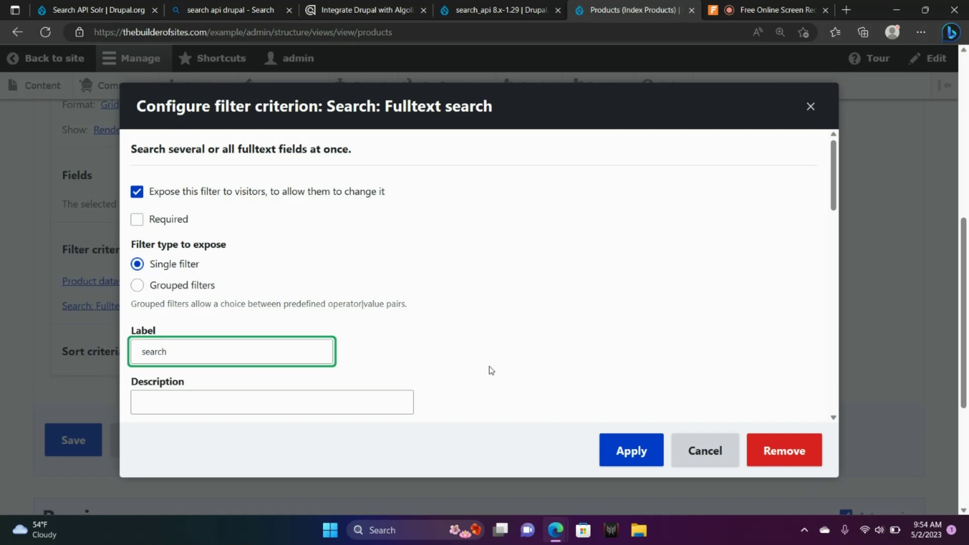
drag(836, 194, 846, 241)
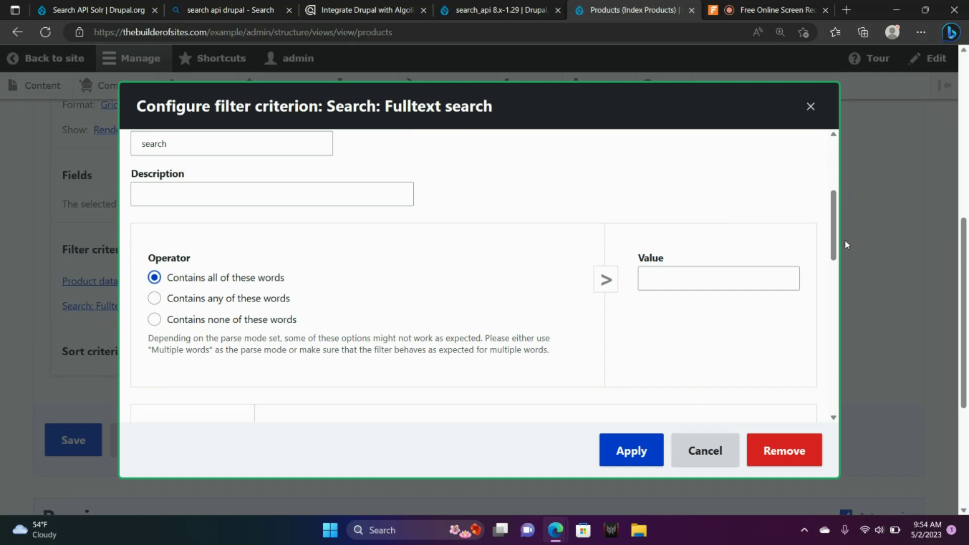
click(170, 301)
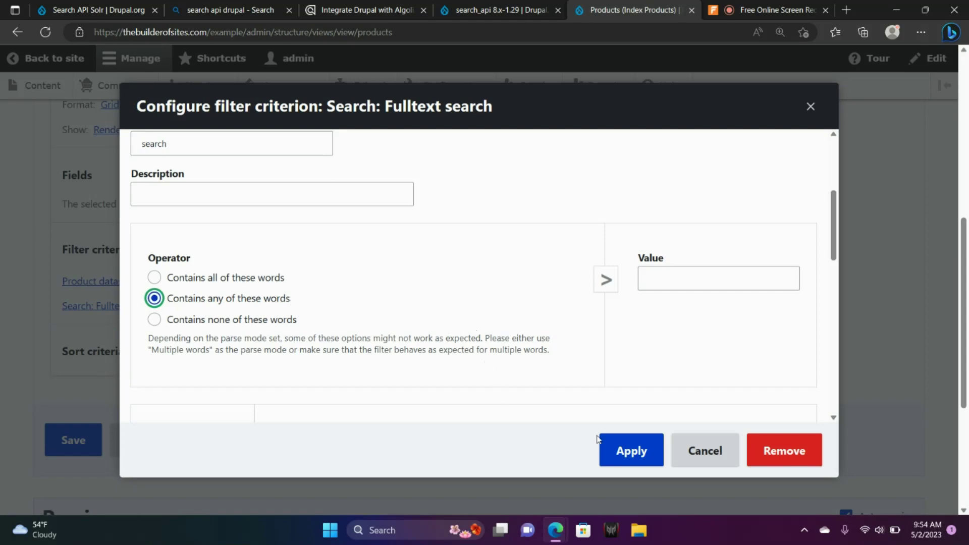
click(614, 449)
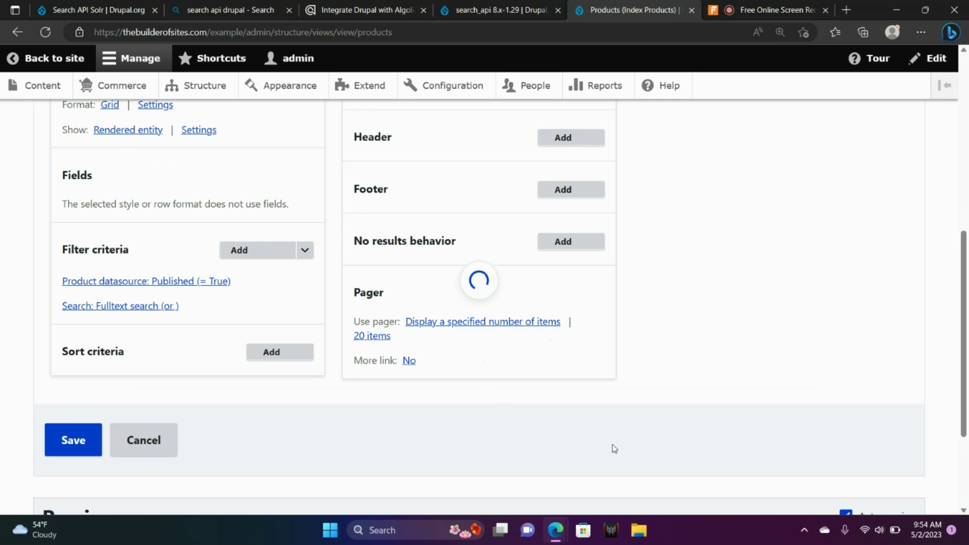
Set the view's advanced option Exposed form in block to Yes
drag(964, 150, 966, 126)
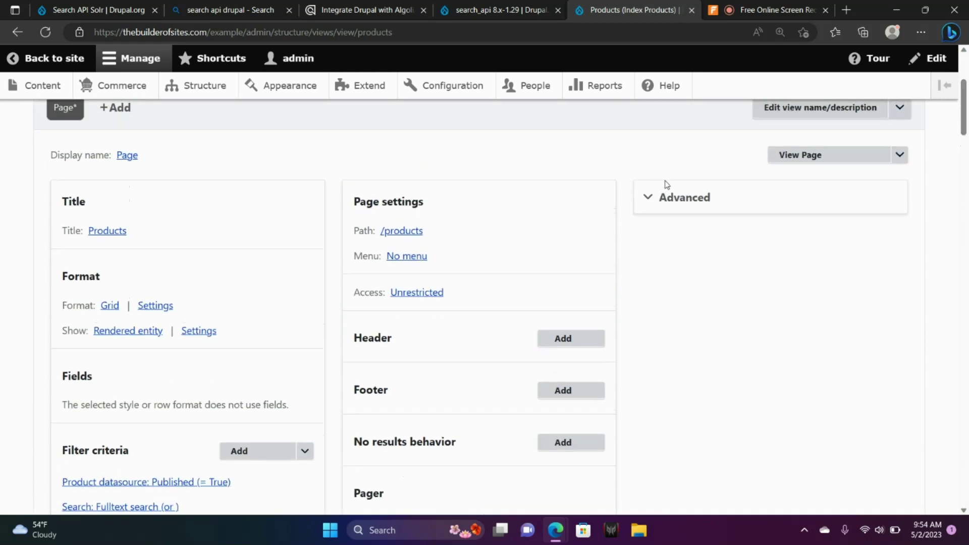
click(652, 196)
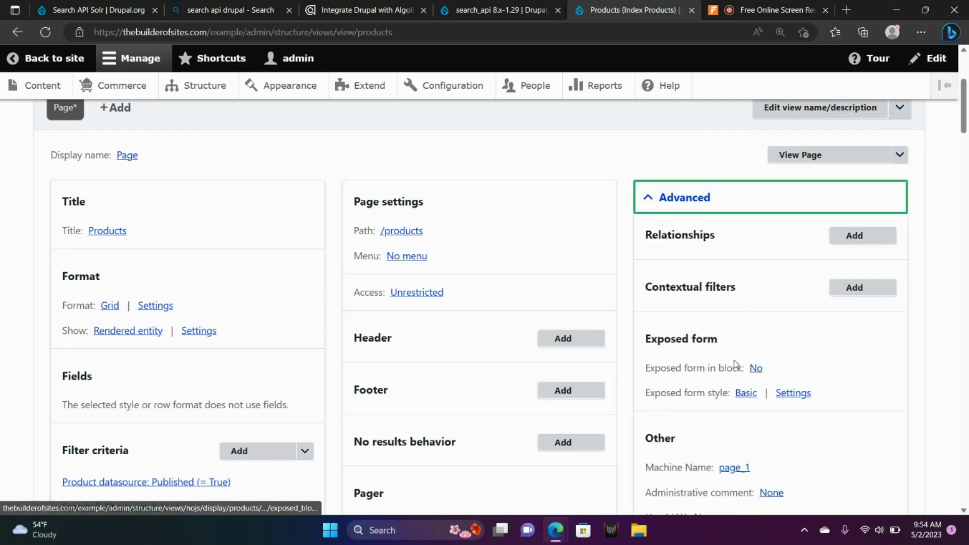
click(756, 369)
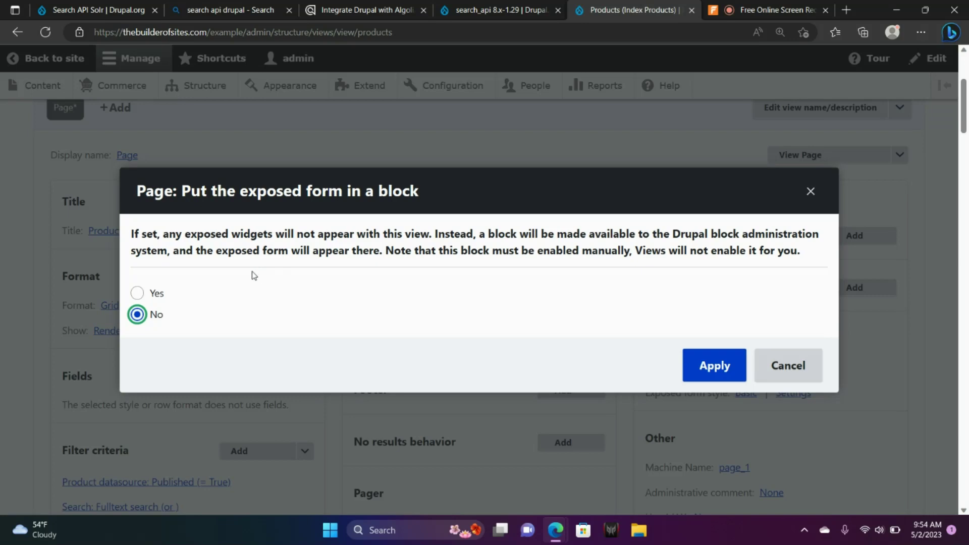
click(143, 294)
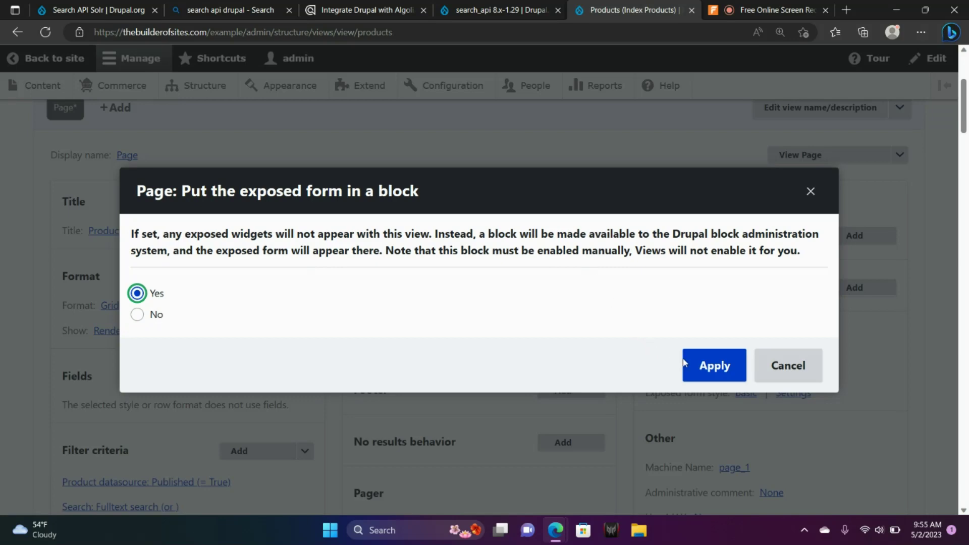
click(701, 366)
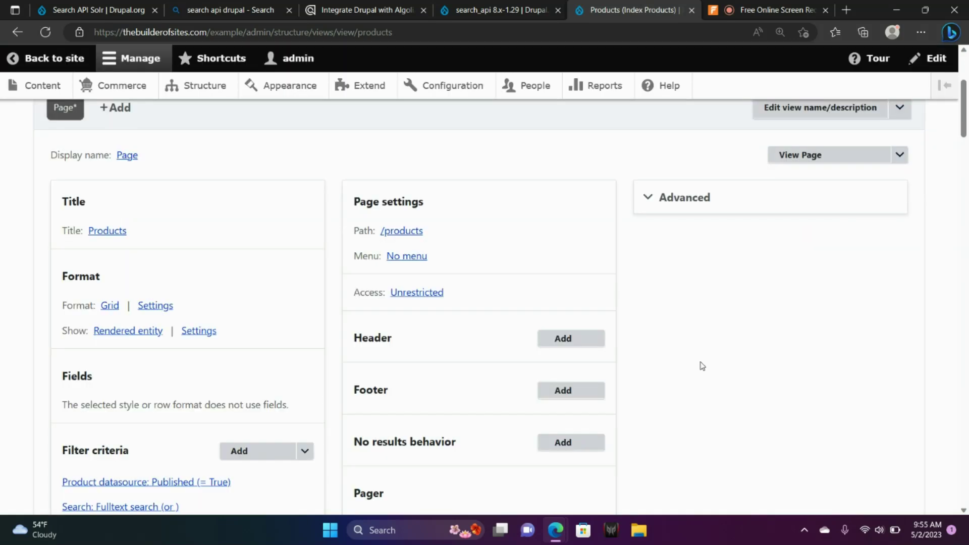
click(649, 201)
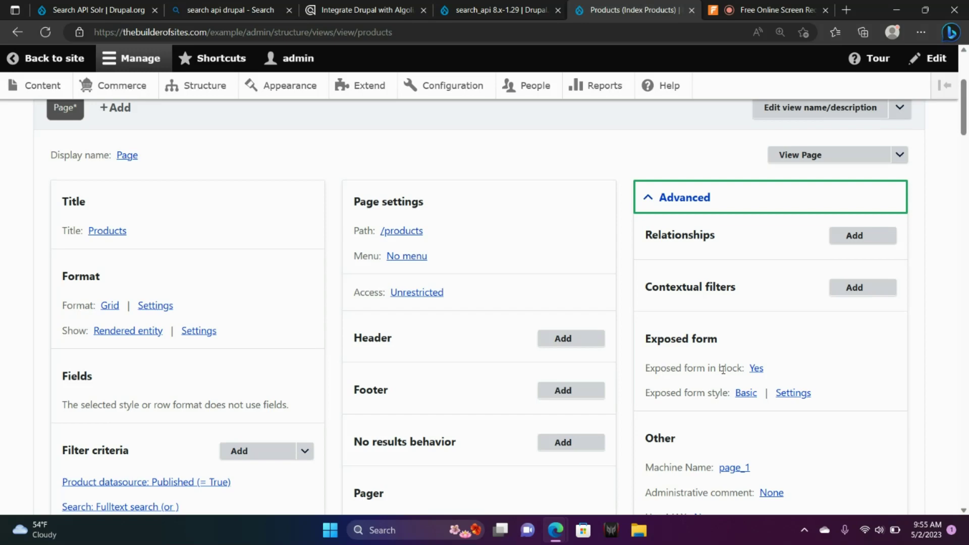
Save the Products view and go to the Structure page
scroll(723, 370, down, 10)
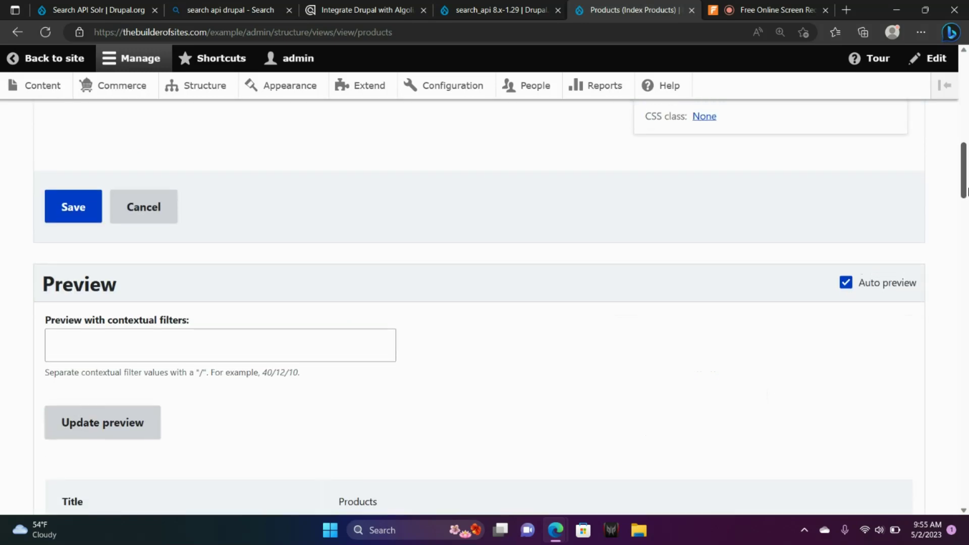
click(74, 208)
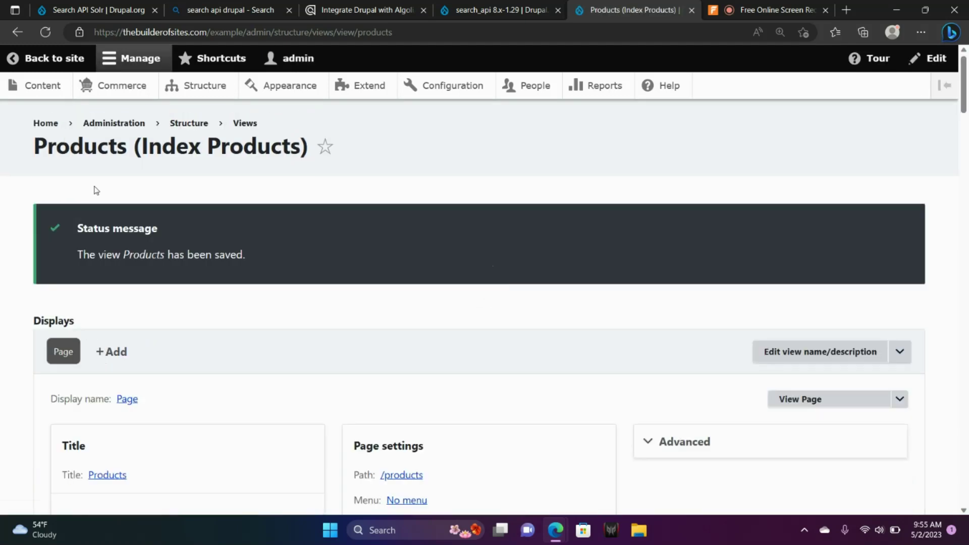
click(174, 90)
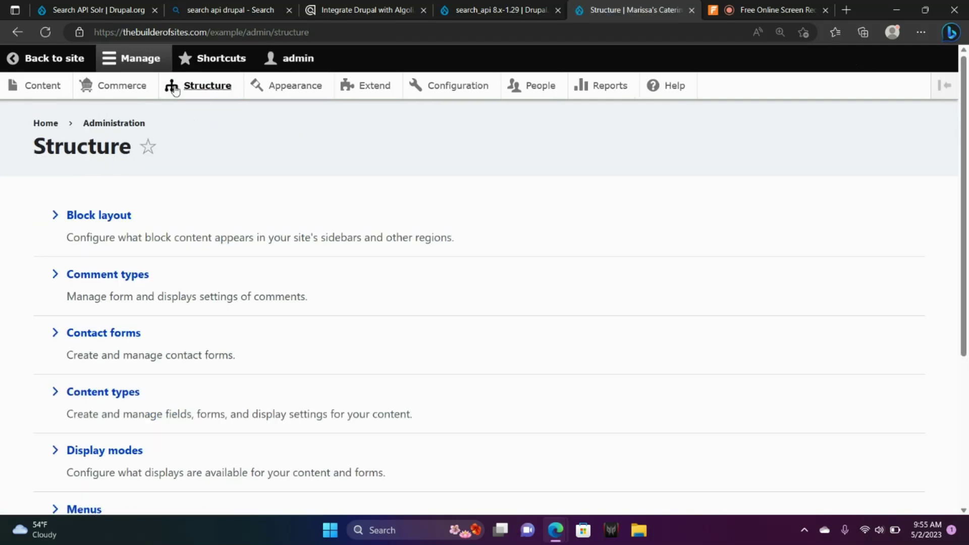
Open Block layout, place a block in Main content, and filter blocks by 'ex'
click(96, 218)
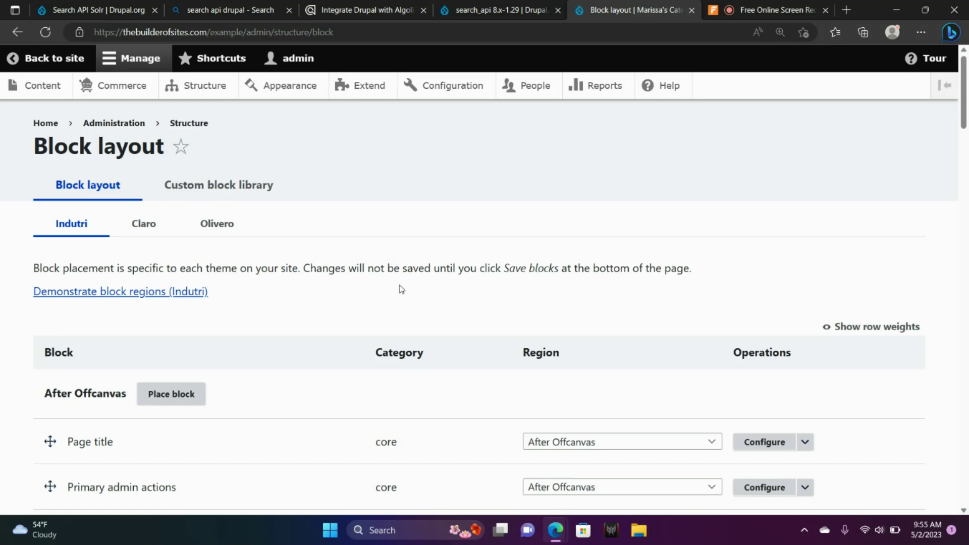
drag(965, 73, 959, 340)
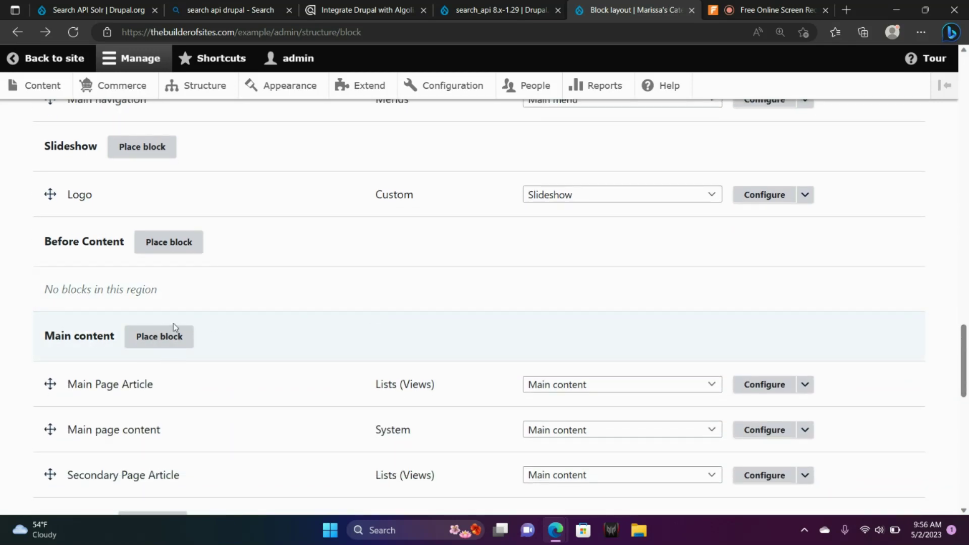
click(167, 337)
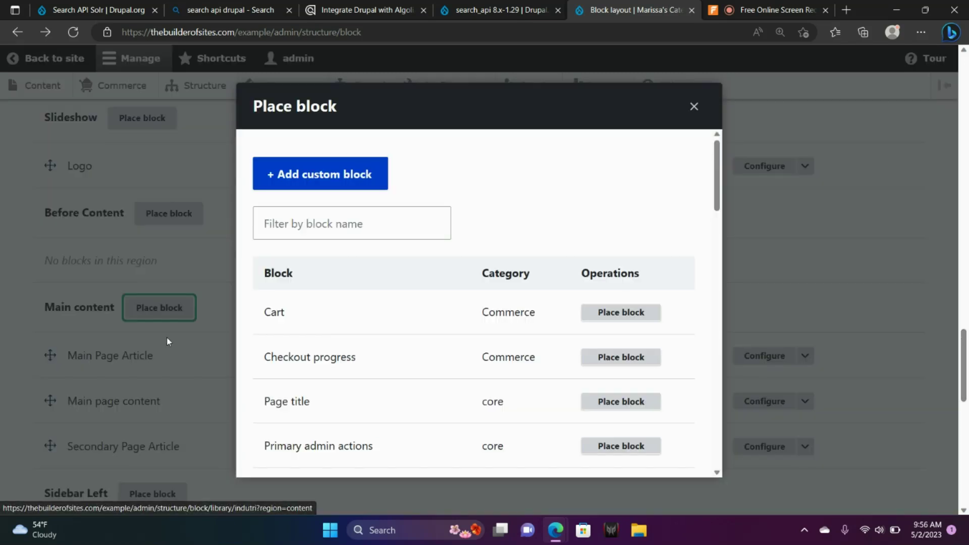
click(288, 225)
Place the 'Exposed form: products-page_1' block with its title hidden, visible only on /products
text(ex)
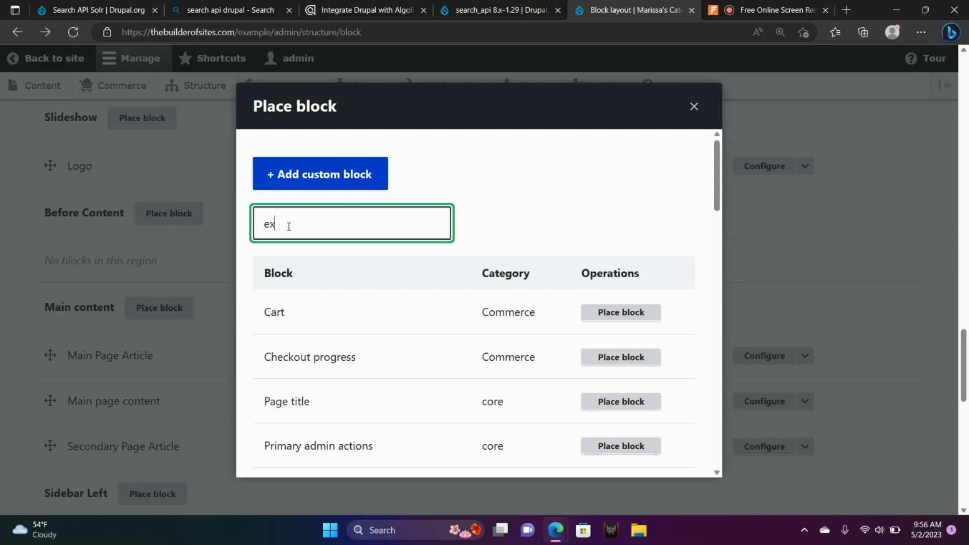
click(638, 315)
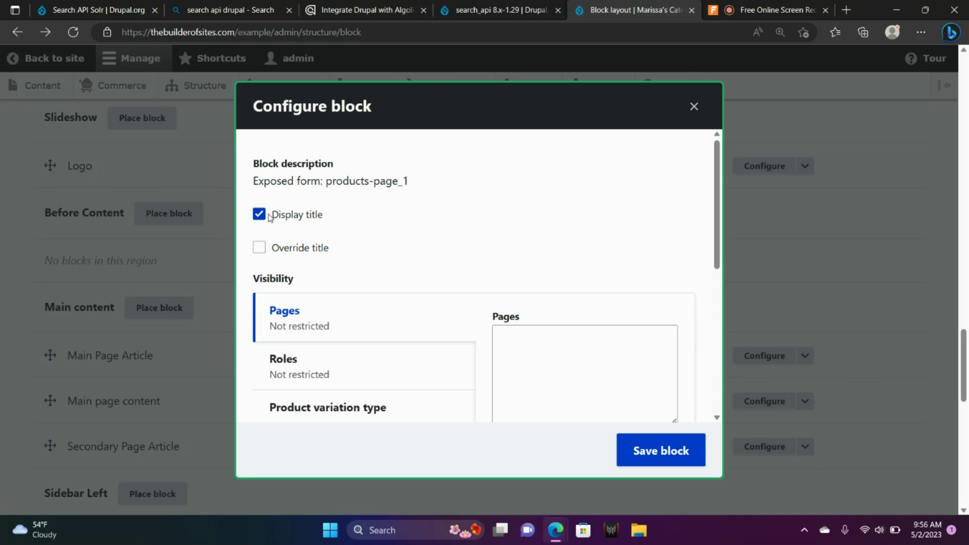
click(267, 216)
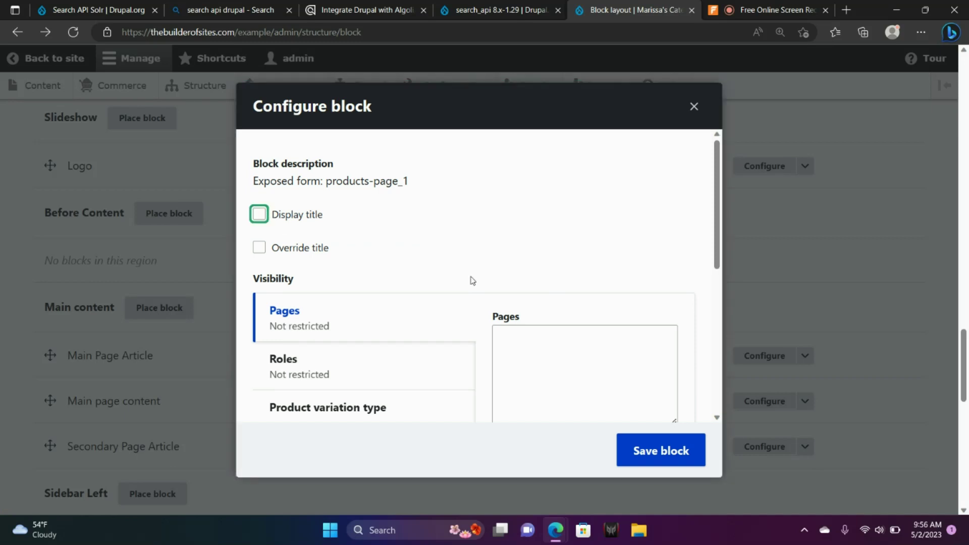
drag(717, 257, 720, 268)
click(628, 326)
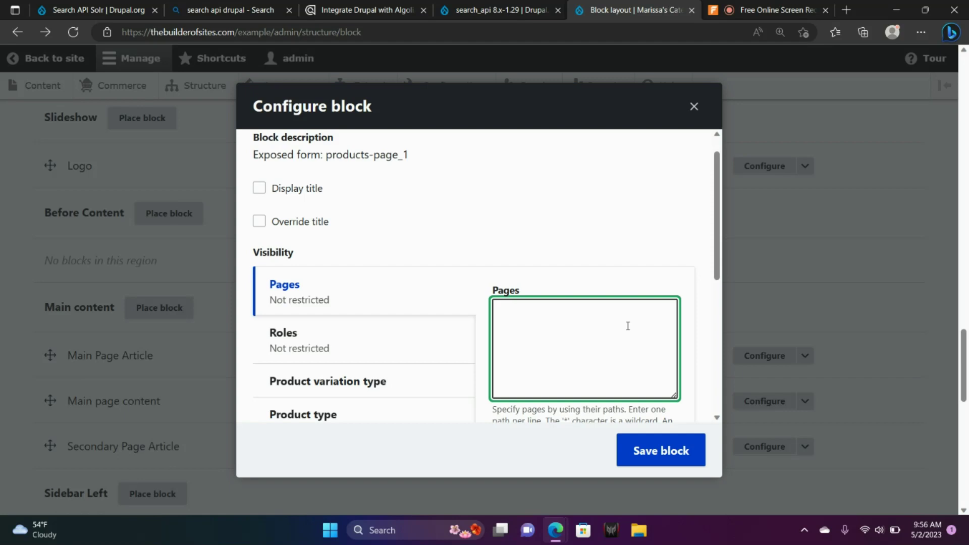
text(/products)
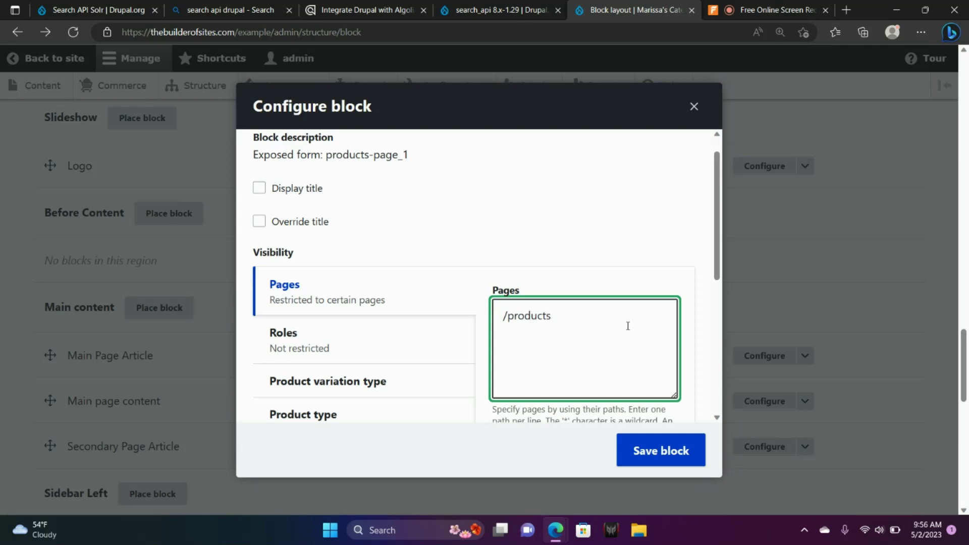
drag(714, 268, 717, 307)
click(570, 266)
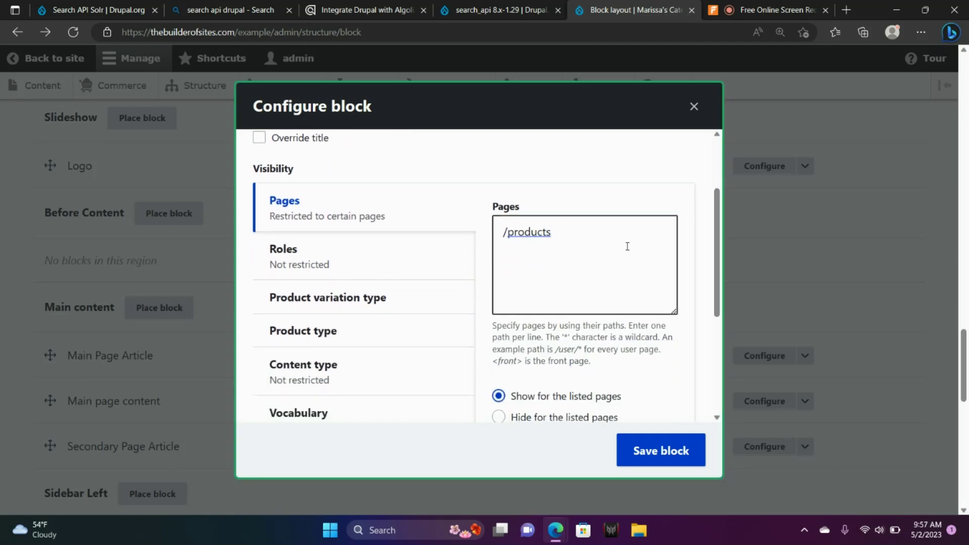
drag(719, 255, 718, 359)
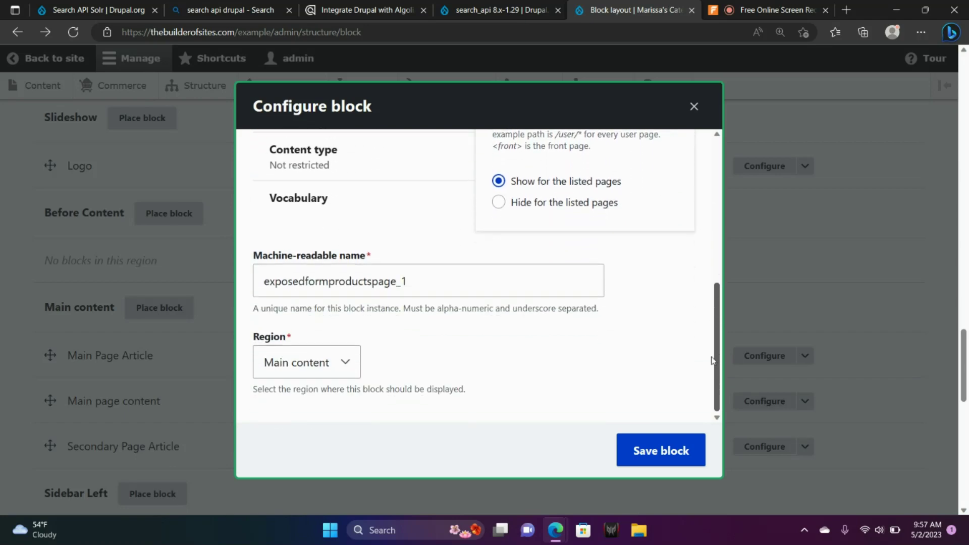
click(659, 450)
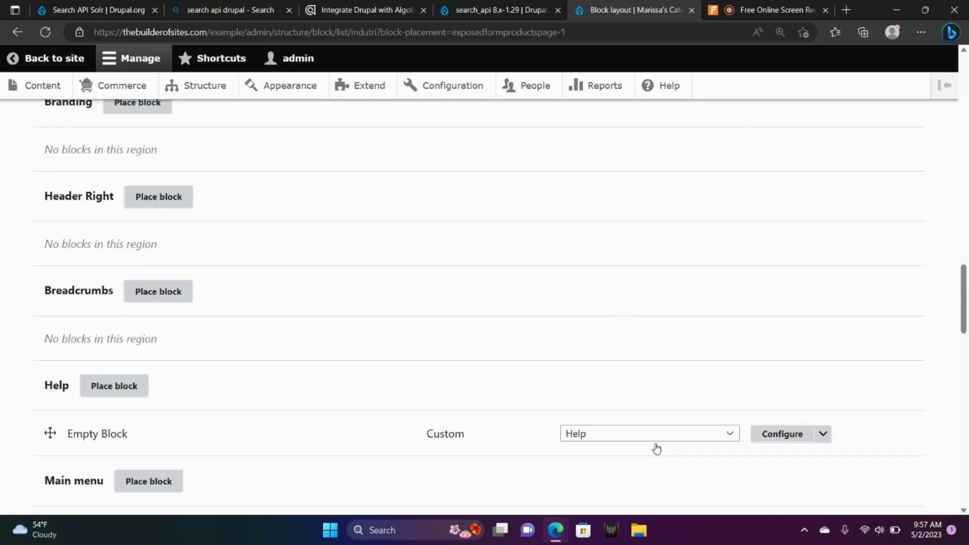
Save the updated block layout
drag(962, 368, 959, 480)
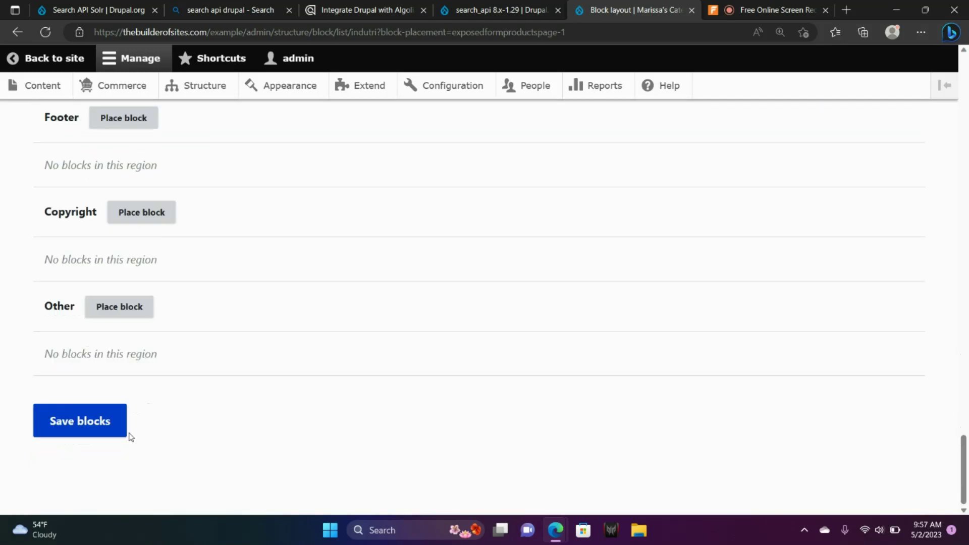
click(83, 425)
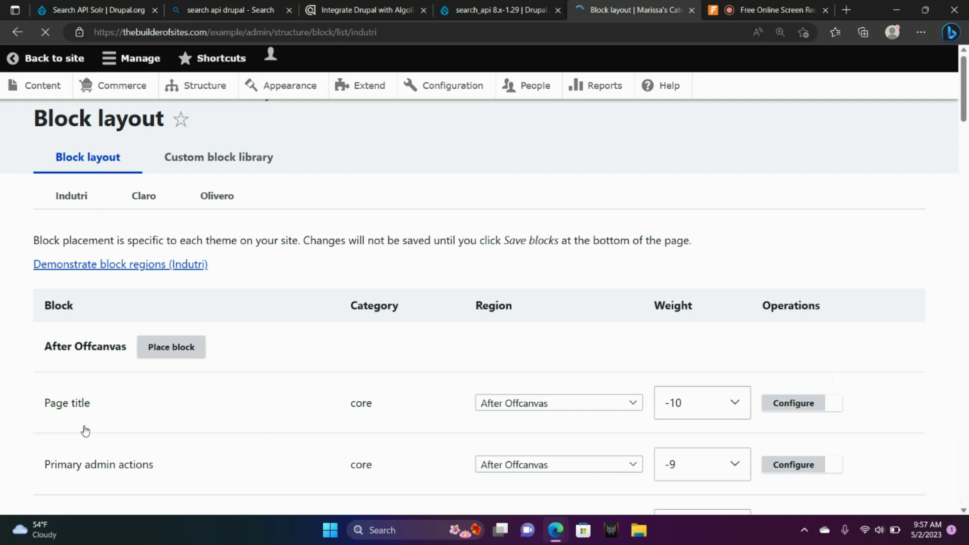
drag(248, 33, 389, 25)
Load the site's /products page
text(pro)
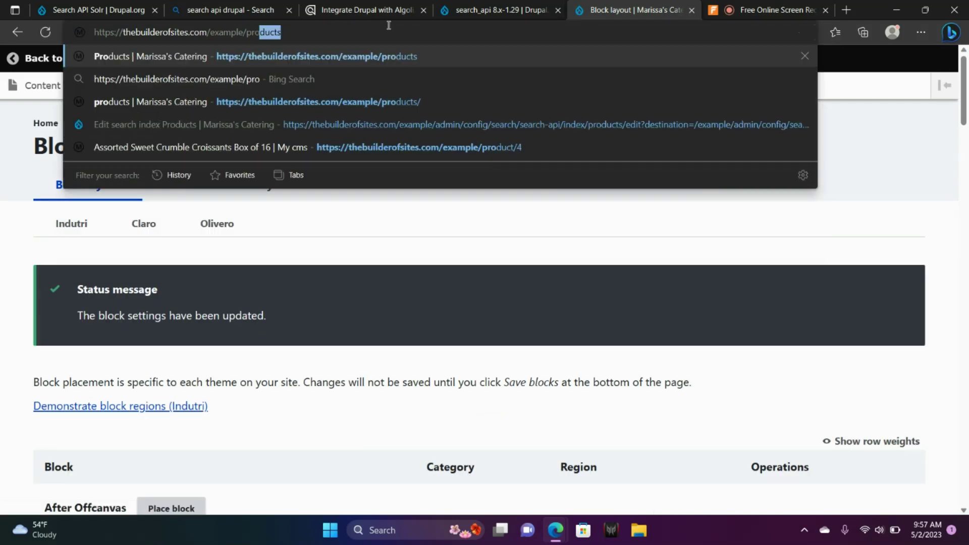
key(Return)
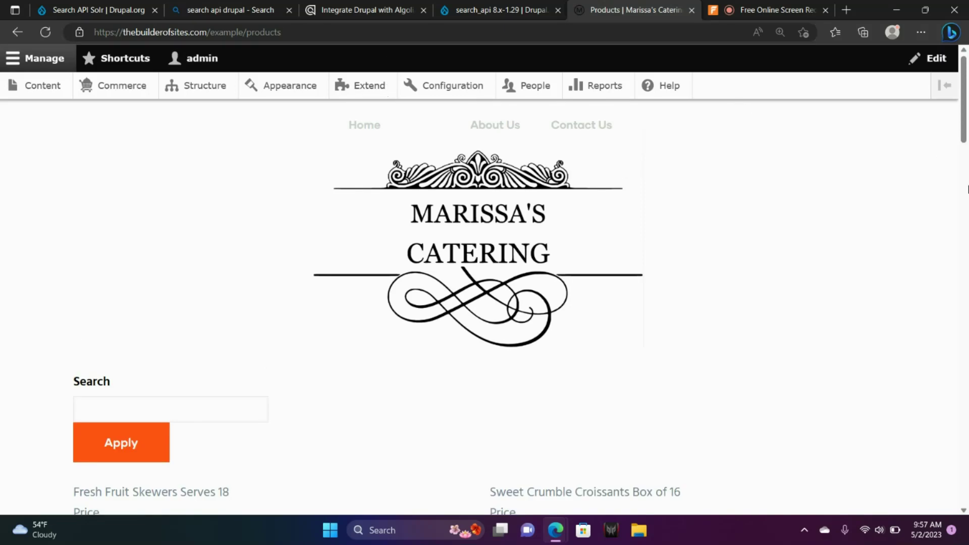
mouse_move(965, 144)
mouse_down()
mouse_move(966, 179)
mouse_move(966, 160)
mouse_up()
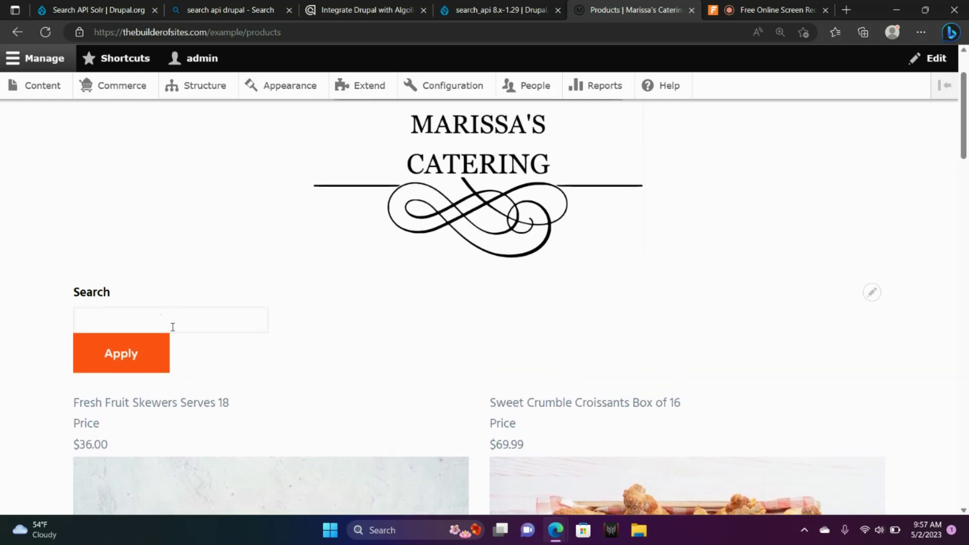
Search the products for the keyword 'Fruit' and apply the filter
click(208, 314)
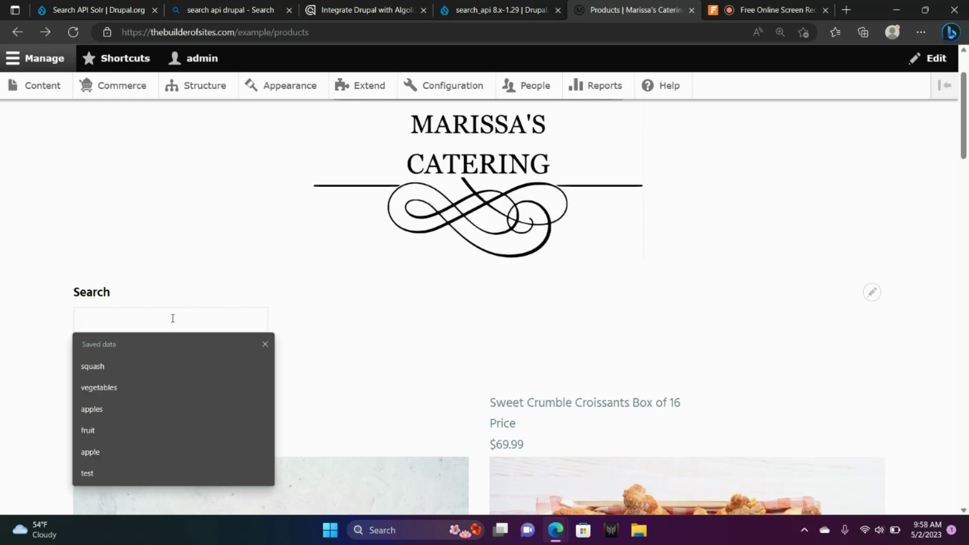
key(Caps_Lock)
text(F)
key(Caps_Lock)
text(ruit)
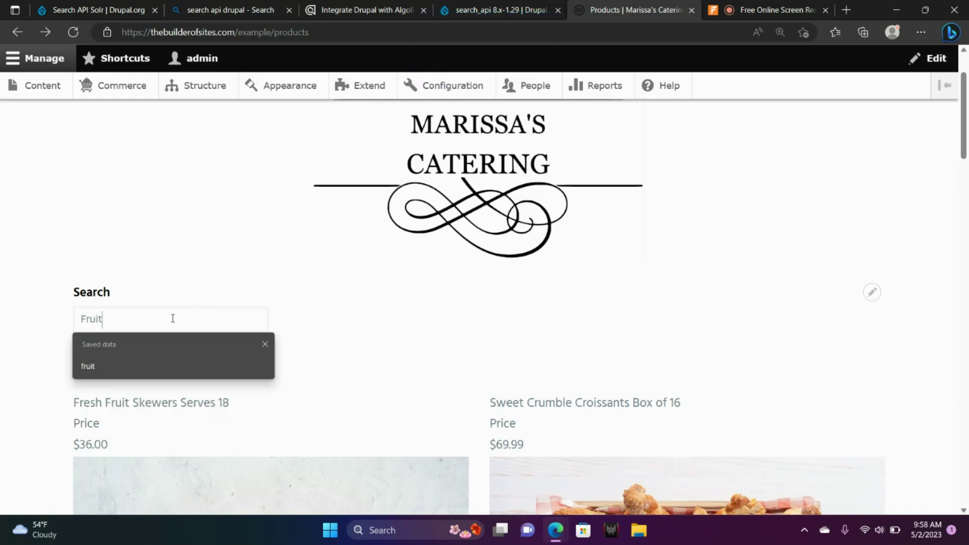
key(Escape)
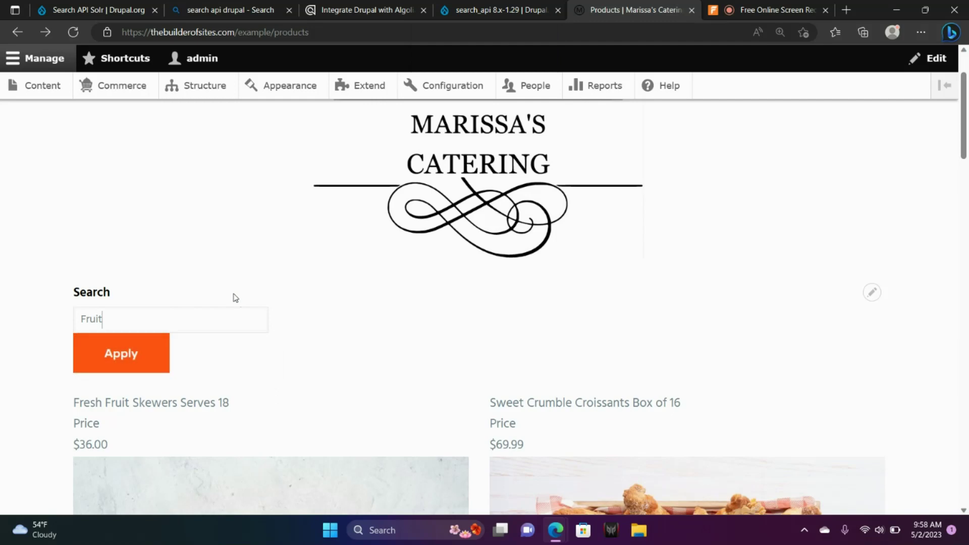
click(163, 353)
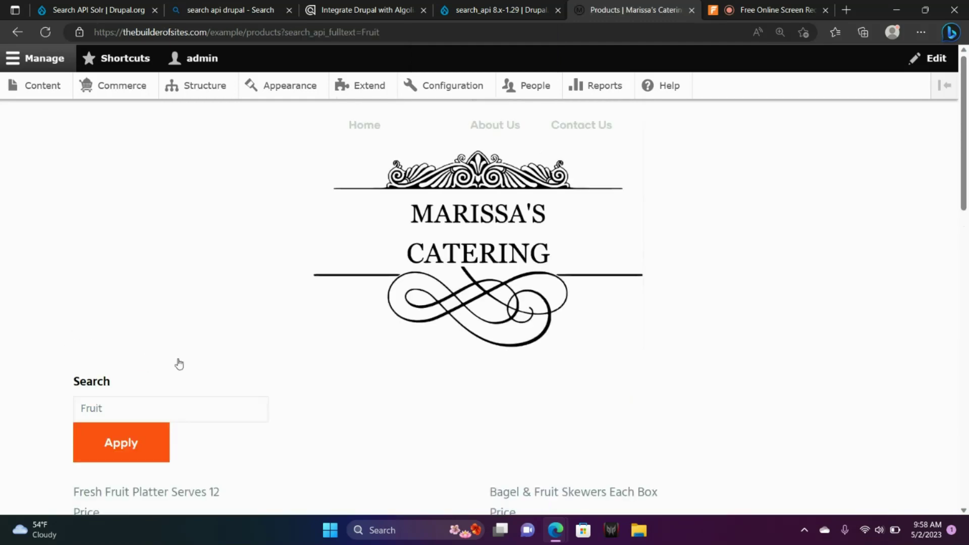